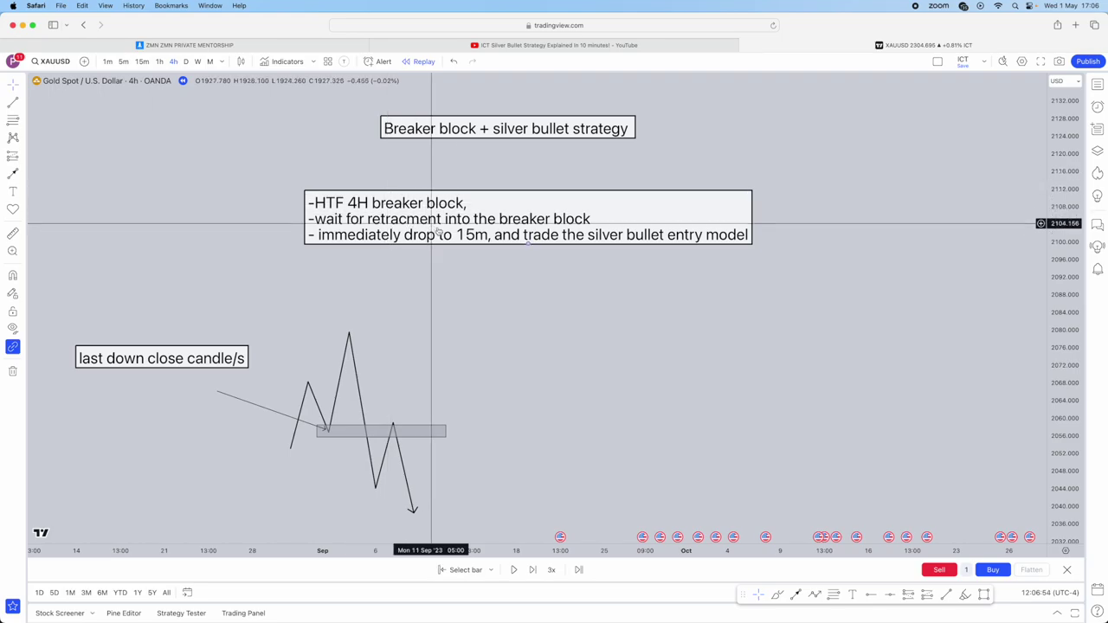
Trace the diagram's price path from its start through the peak to the low with the highlighter, and mark the swing low at the breaker block.
drag(519, 289, 518, 266)
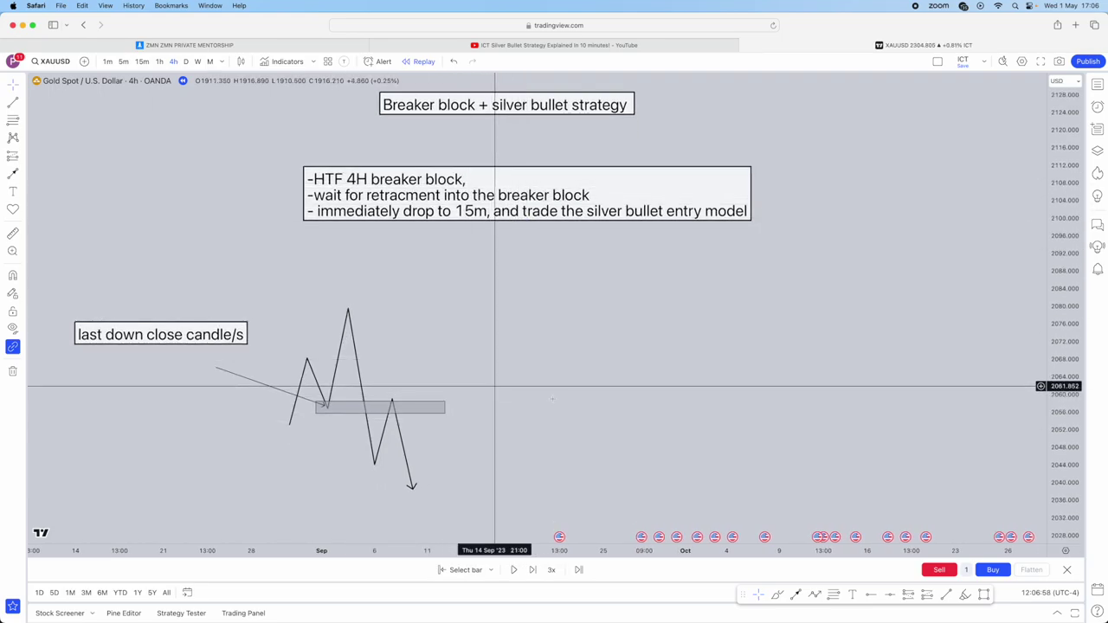
click(964, 596)
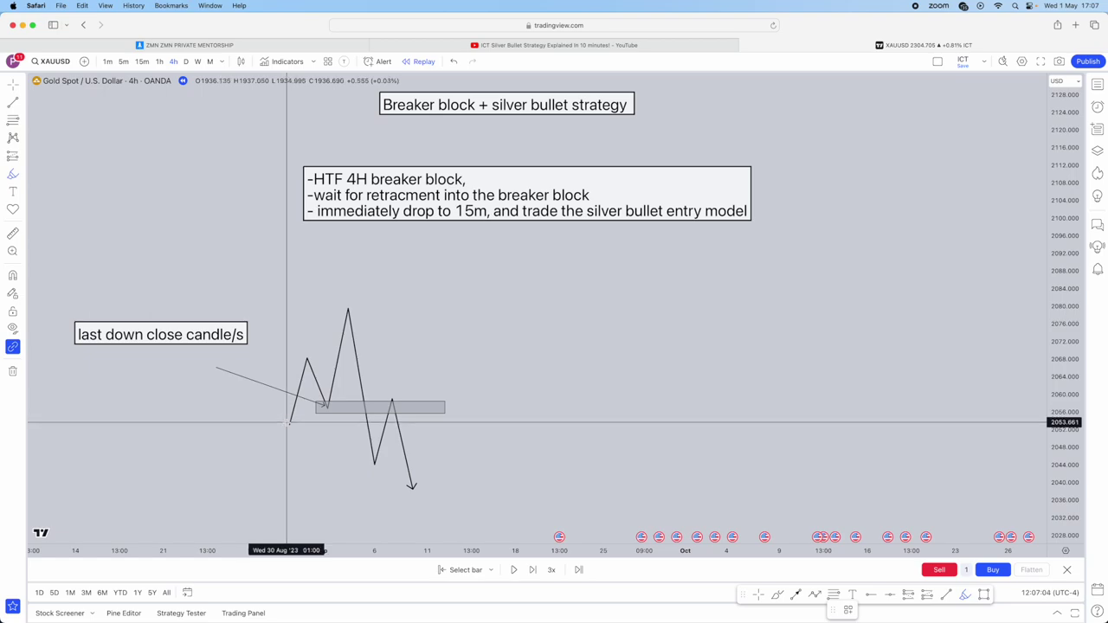
mouse_move(287, 423)
mouse_down()
mouse_move(306, 362)
mouse_move(325, 404)
mouse_move(345, 312)
mouse_up()
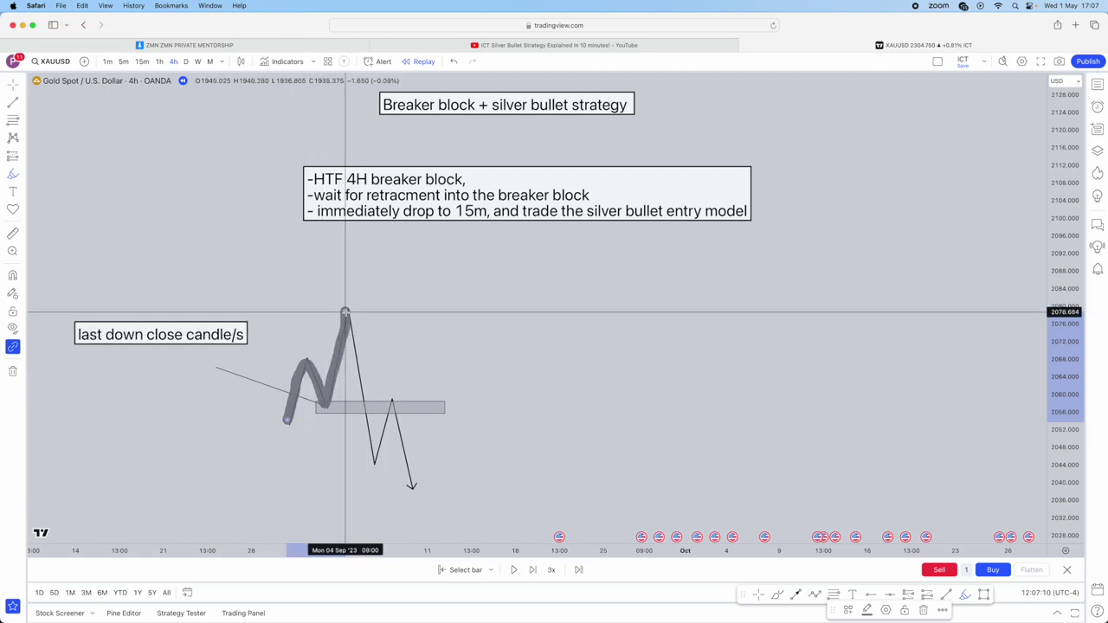
drag(345, 312, 372, 463)
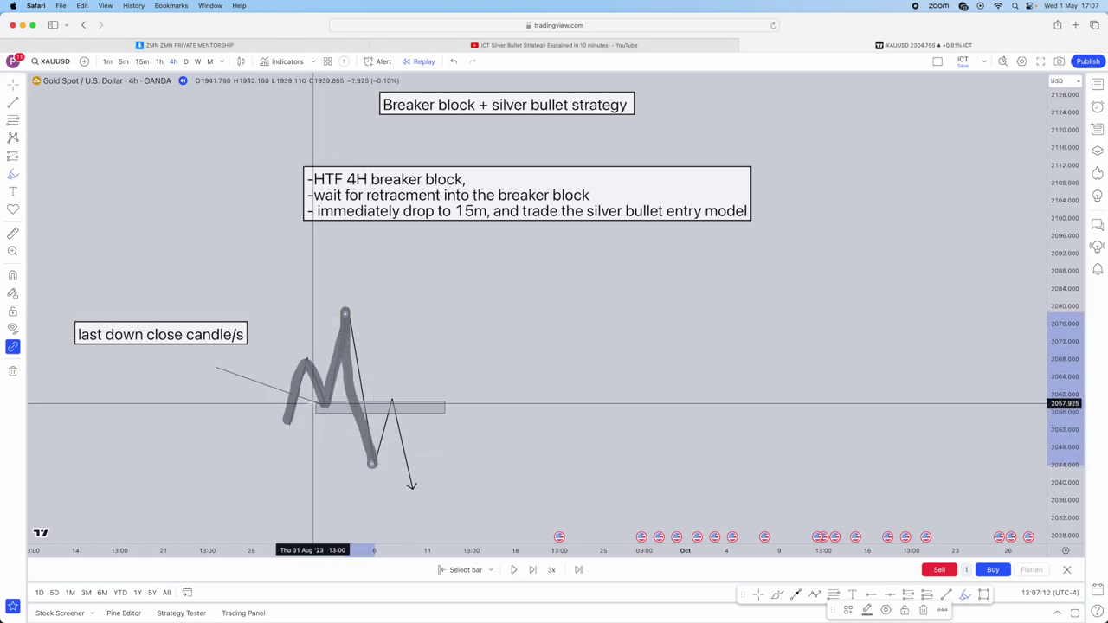
mouse_move(312, 408)
mouse_down()
mouse_move(301, 361)
mouse_move(312, 358)
mouse_move(340, 410)
mouse_up()
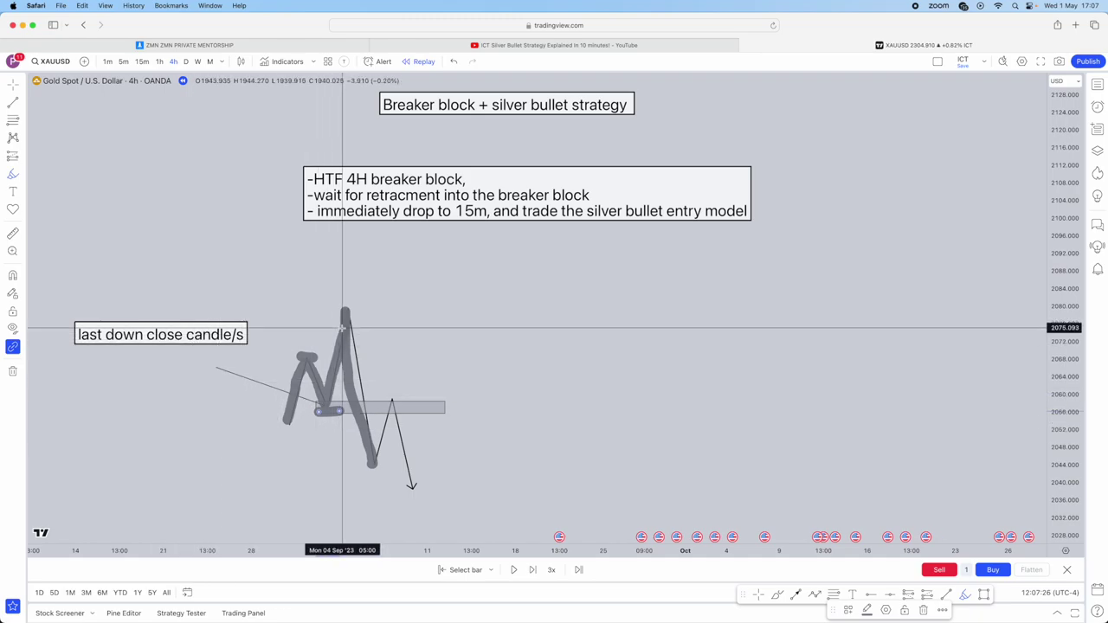
Remove the highlighter strokes from the breaker block diagram and restore the deleted zigzag price path.
click(345, 355)
key(BackSpace)
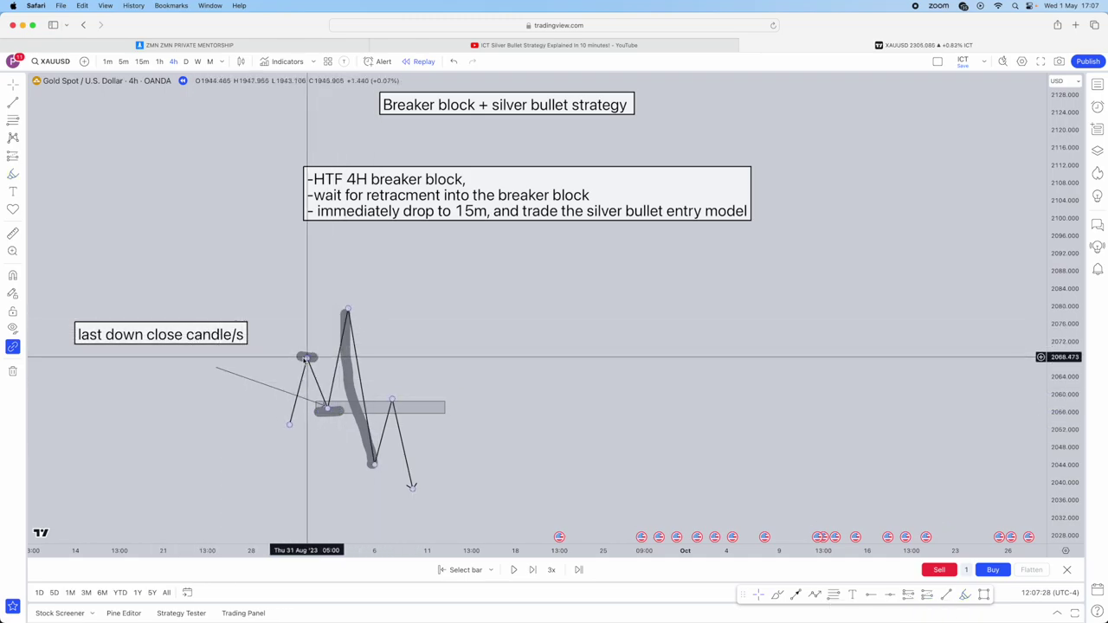
key(Delete)
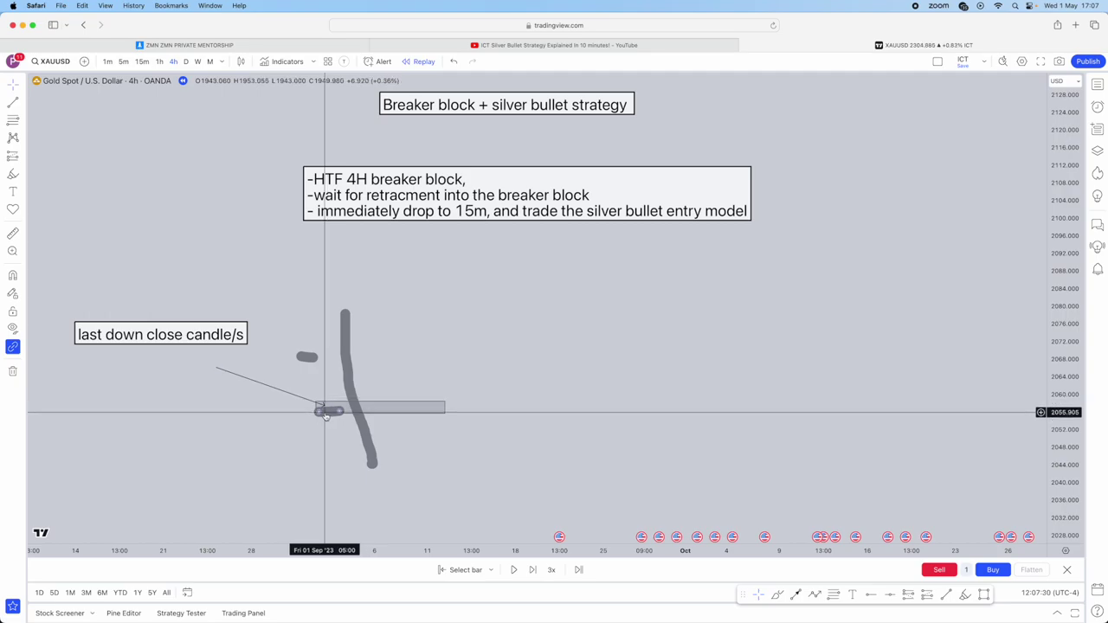
key(super+z)
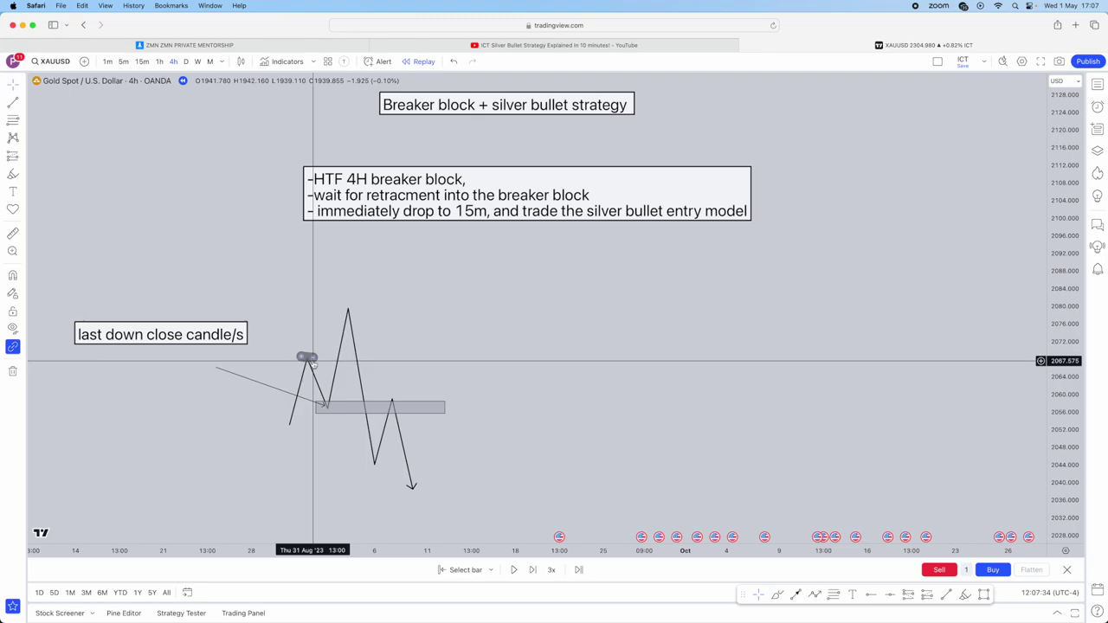
Mark the diagram's first swing high and the following swing low at the breaker block with the highlighter.
click(961, 597)
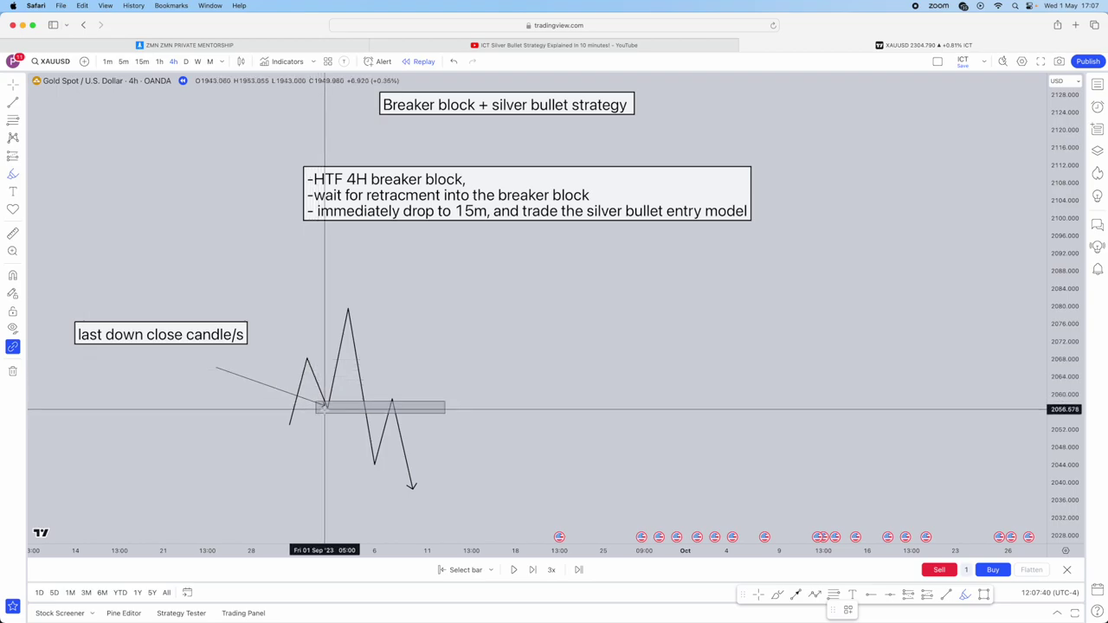
click(309, 350)
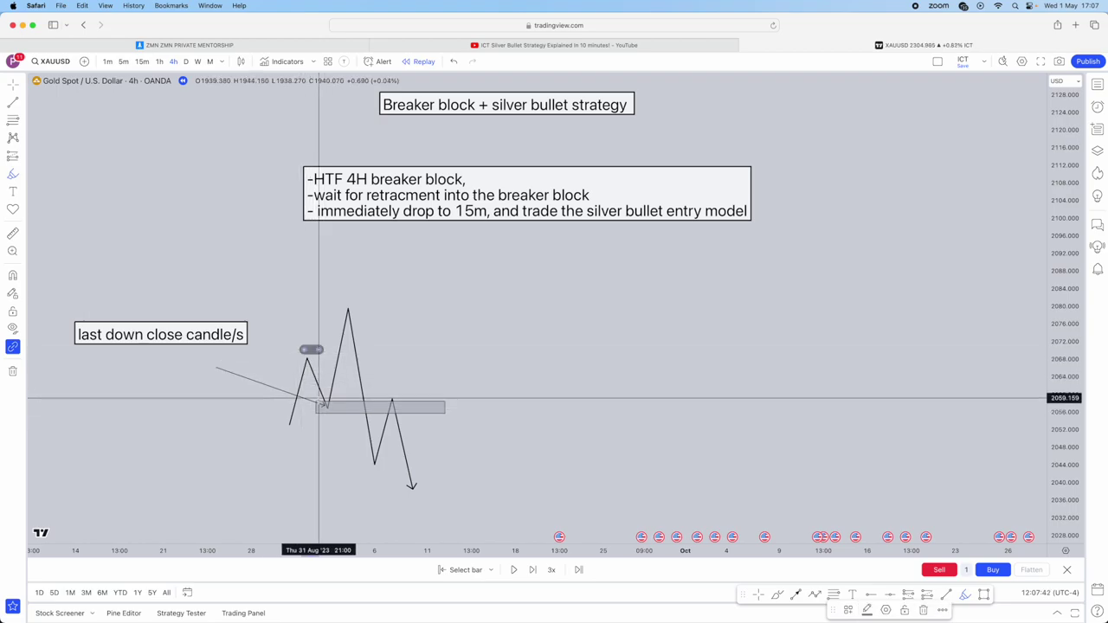
click(320, 405)
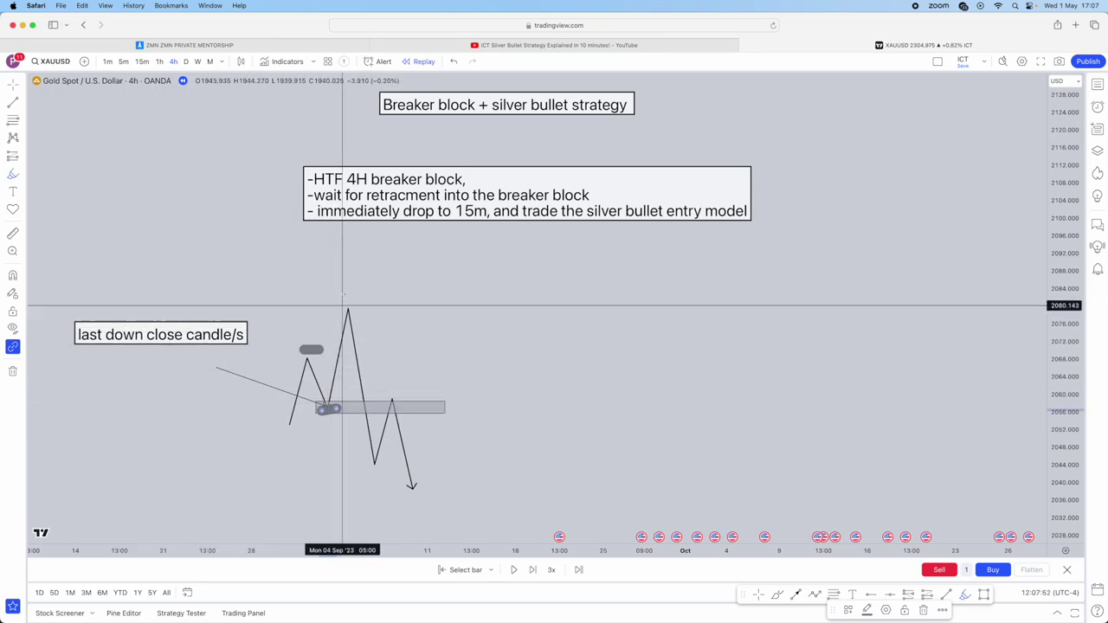
mouse_move(315, 390)
mouse_down()
mouse_move(410, 396)
mouse_move(313, 394)
mouse_up()
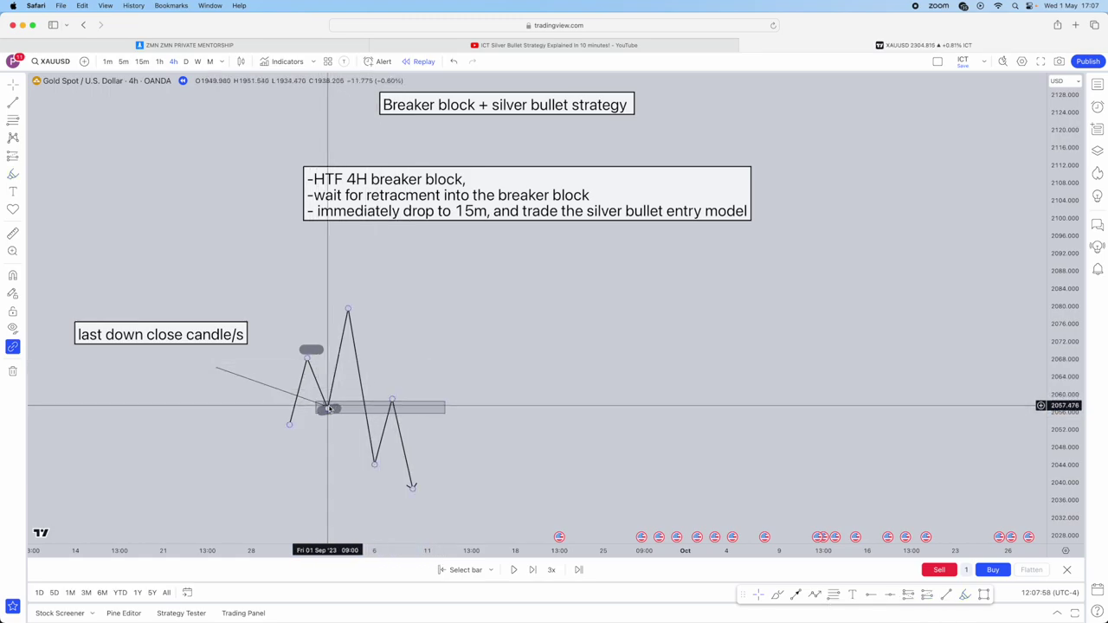
Remove the highlighter marks from the diagram's first swing high and swing low.
key(super+z)
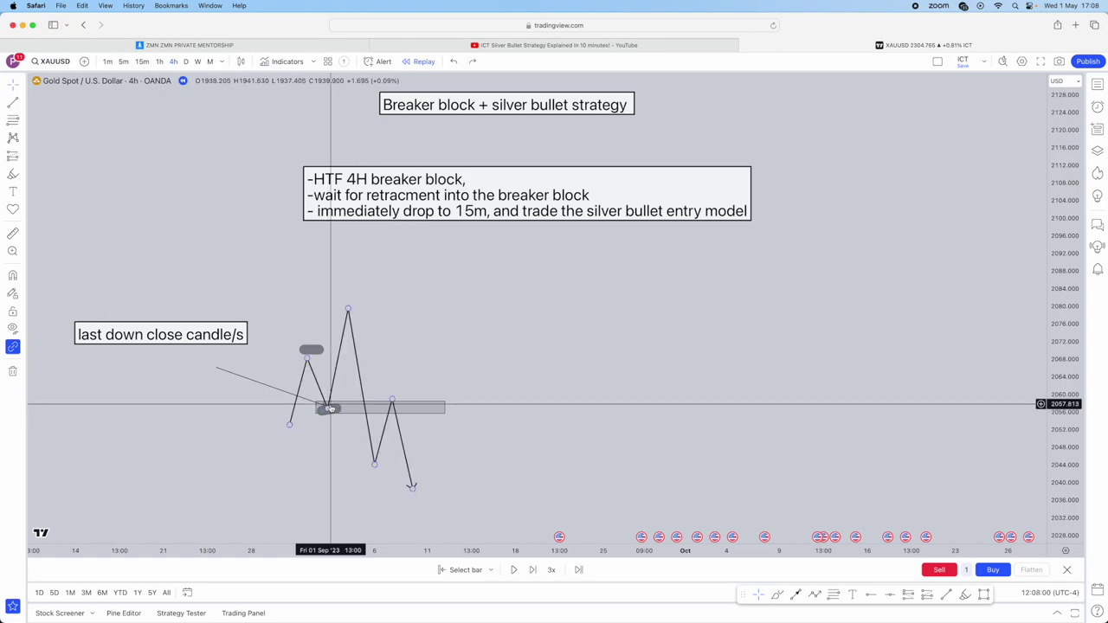
key(super+z)
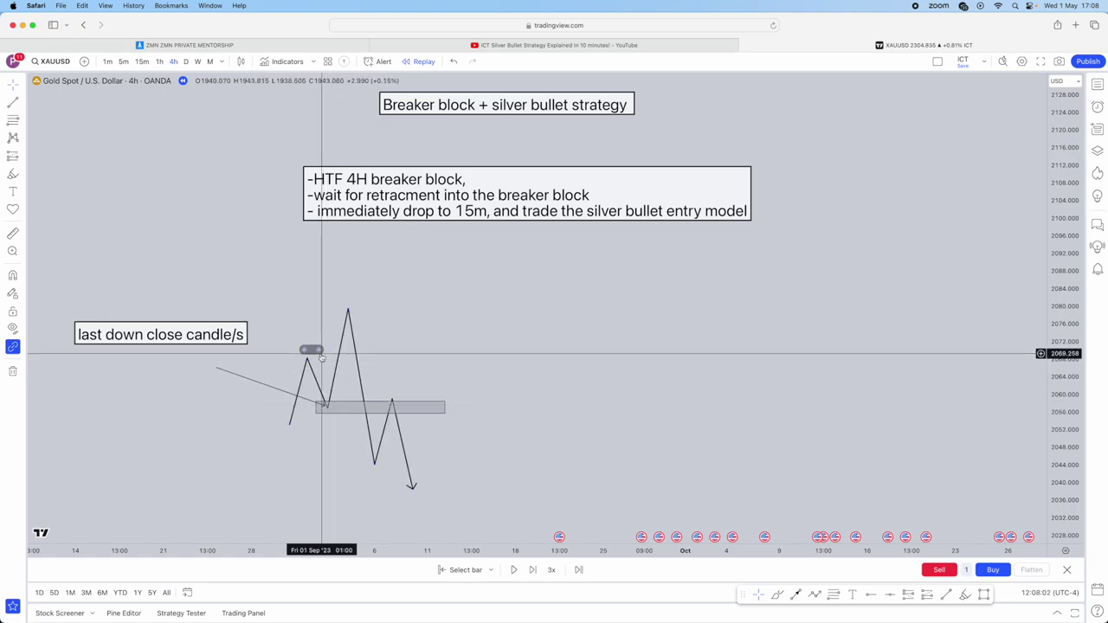
click(351, 412)
click(357, 418)
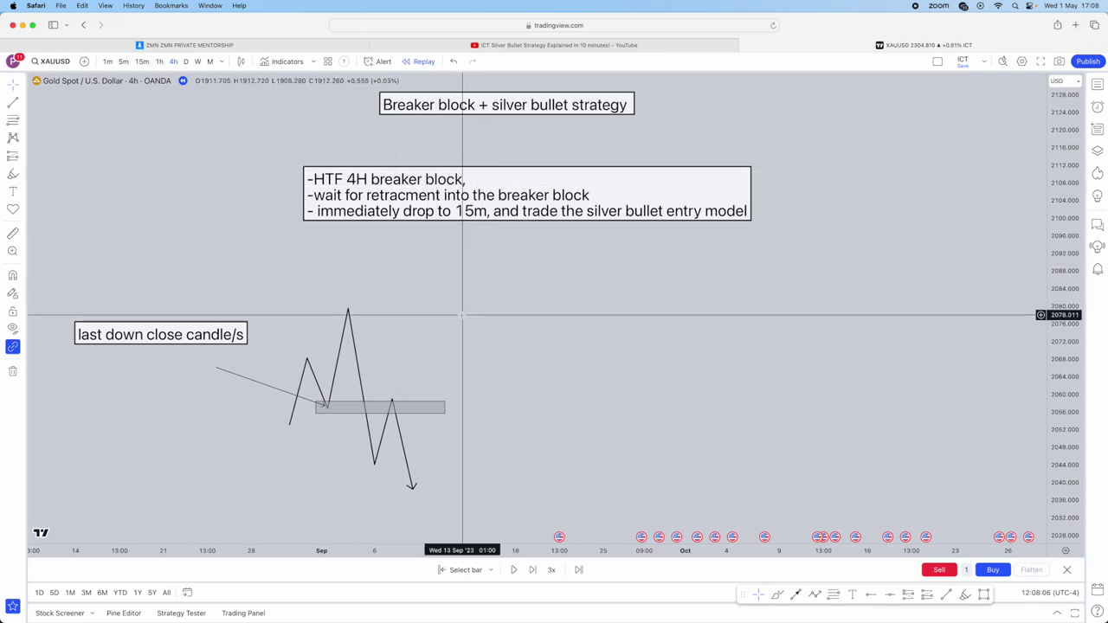
Show the YouTube video "ICT Silver Bullet Strategy Explained In 10 minutes!", then return to the XAUUSD chart.
drag(490, 300, 494, 286)
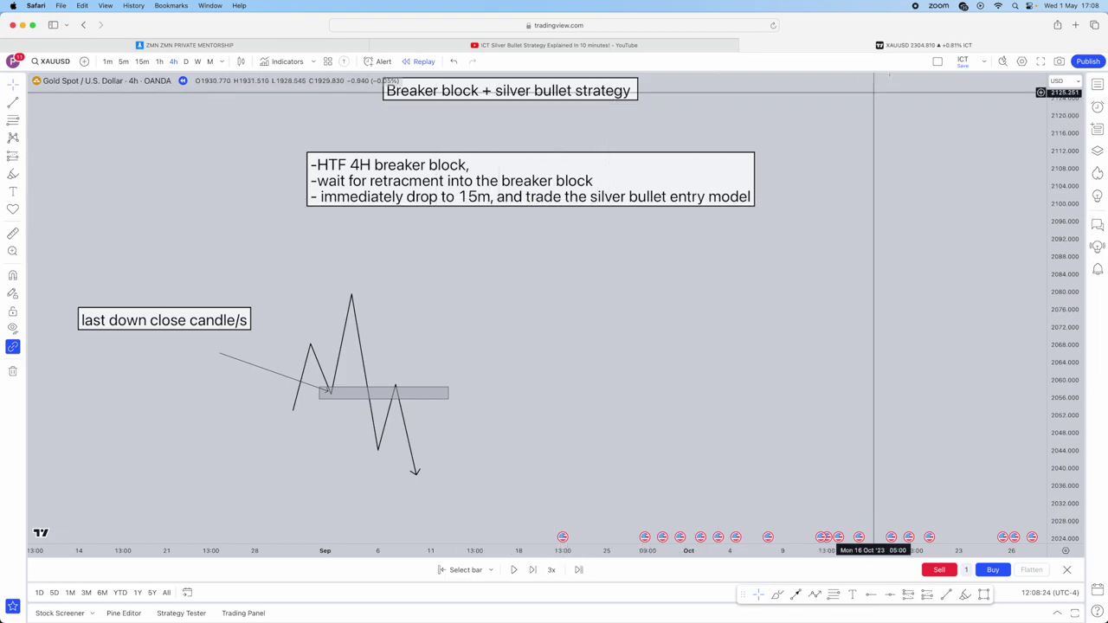
click(543, 47)
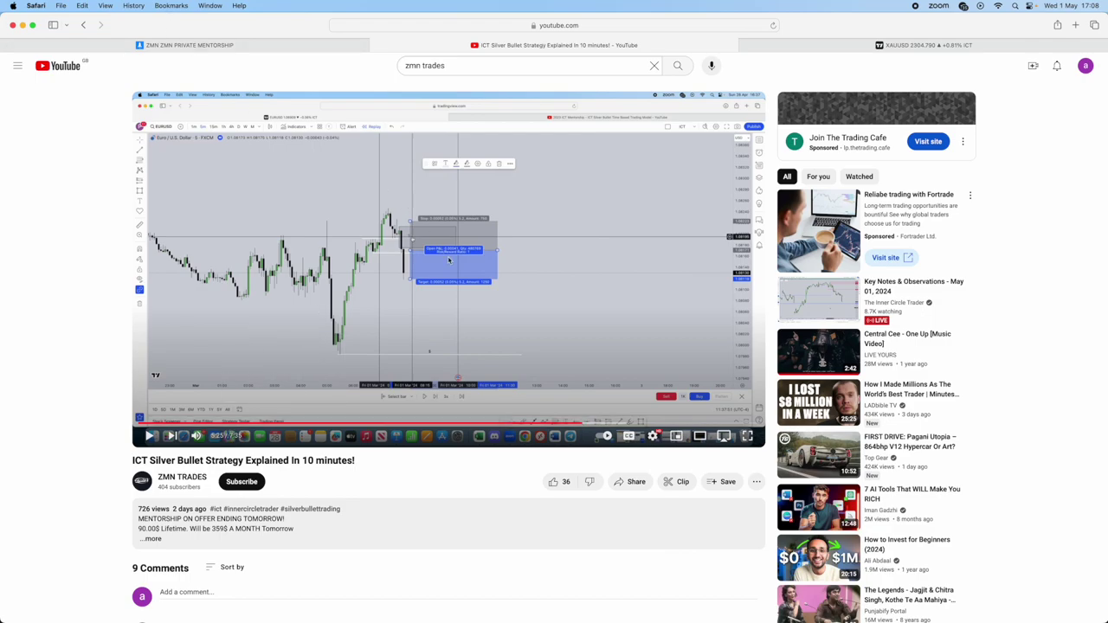
key(space)
click(863, 45)
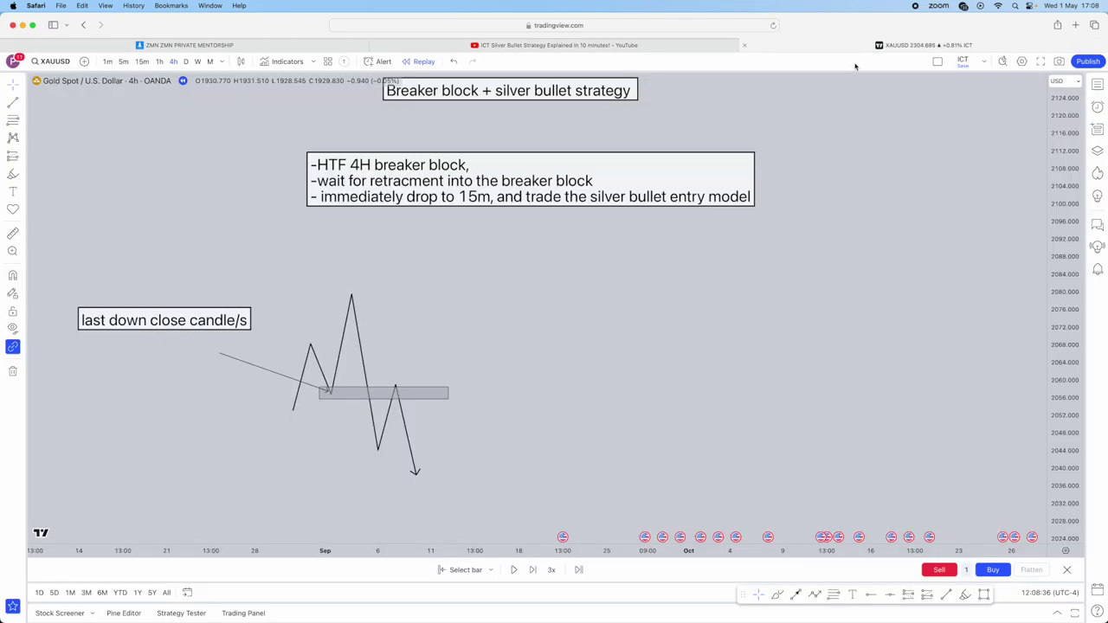
Move the three-line strategy notes box down from the diagram to the empty area beside the latest 4-hour candles.
drag(639, 356, 625, 341)
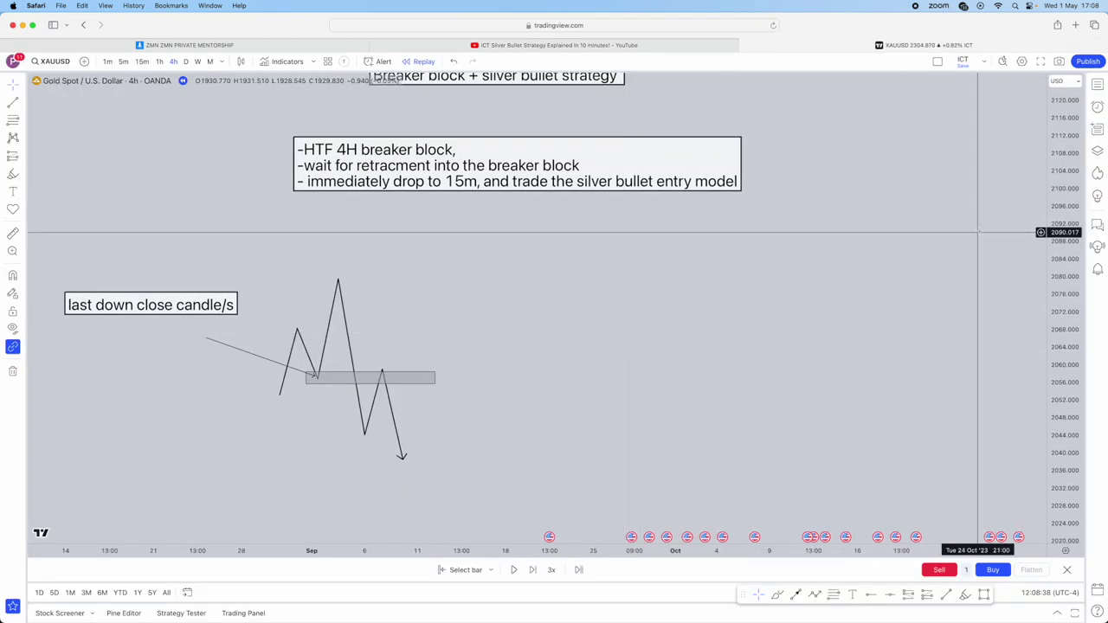
drag(1067, 163, 1067, 277)
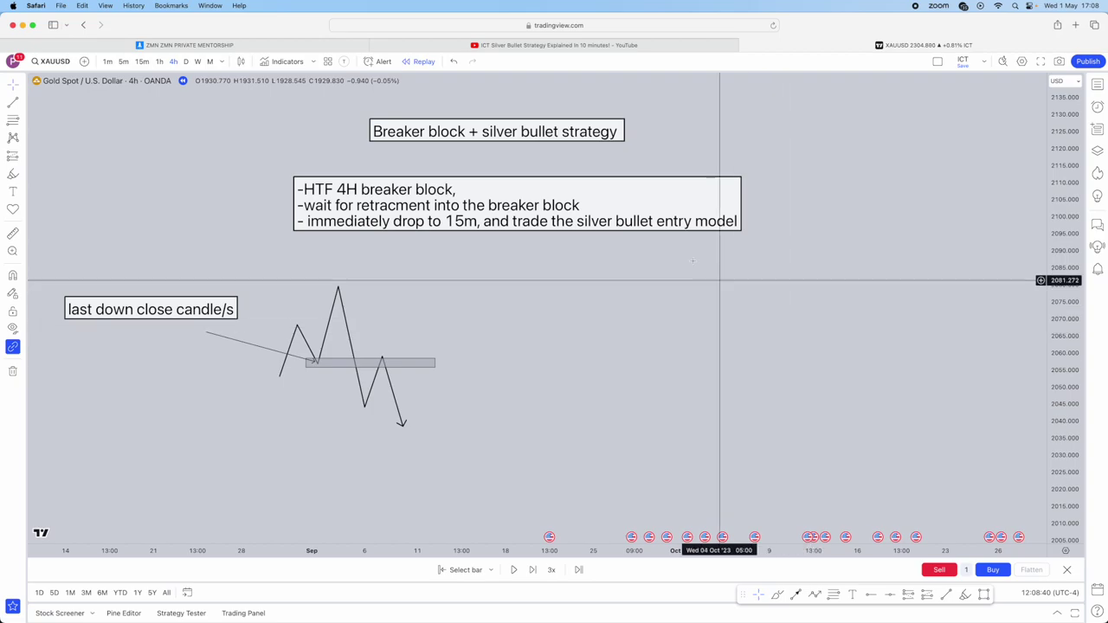
drag(690, 228, 758, 428)
drag(767, 361, 738, 102)
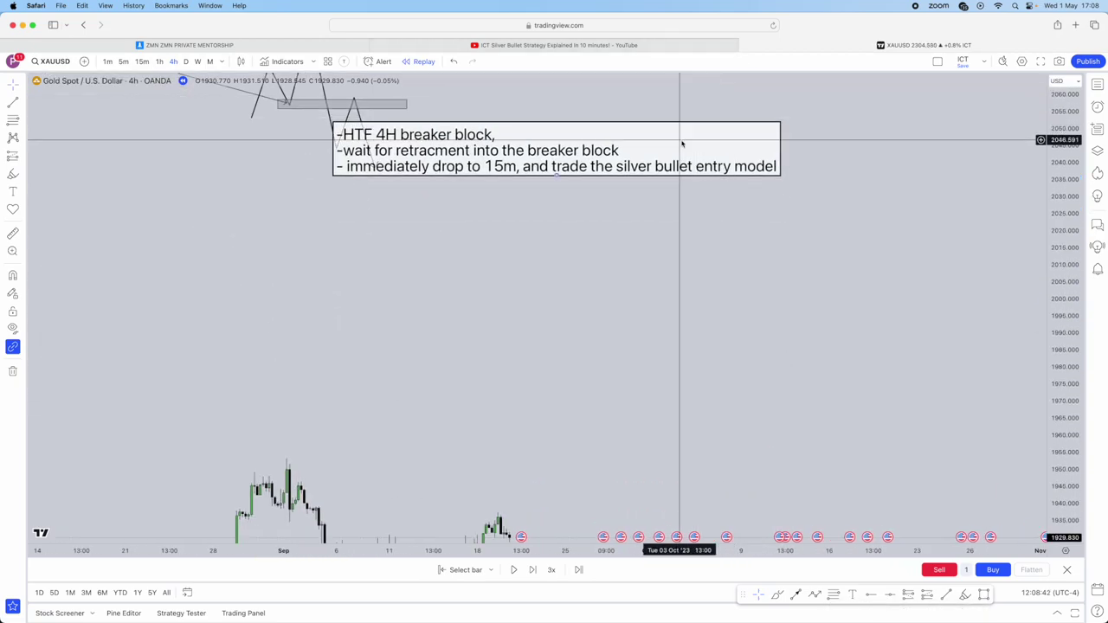
drag(668, 130, 919, 393)
drag(799, 278, 670, 25)
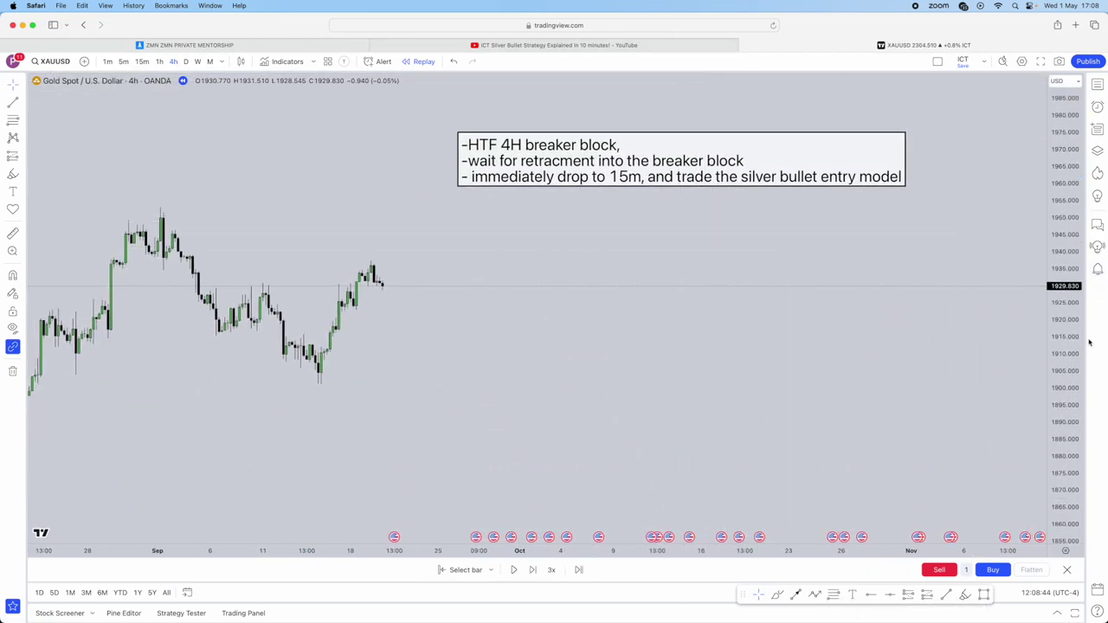
drag(1070, 357, 996, 196)
drag(791, 74, 861, 217)
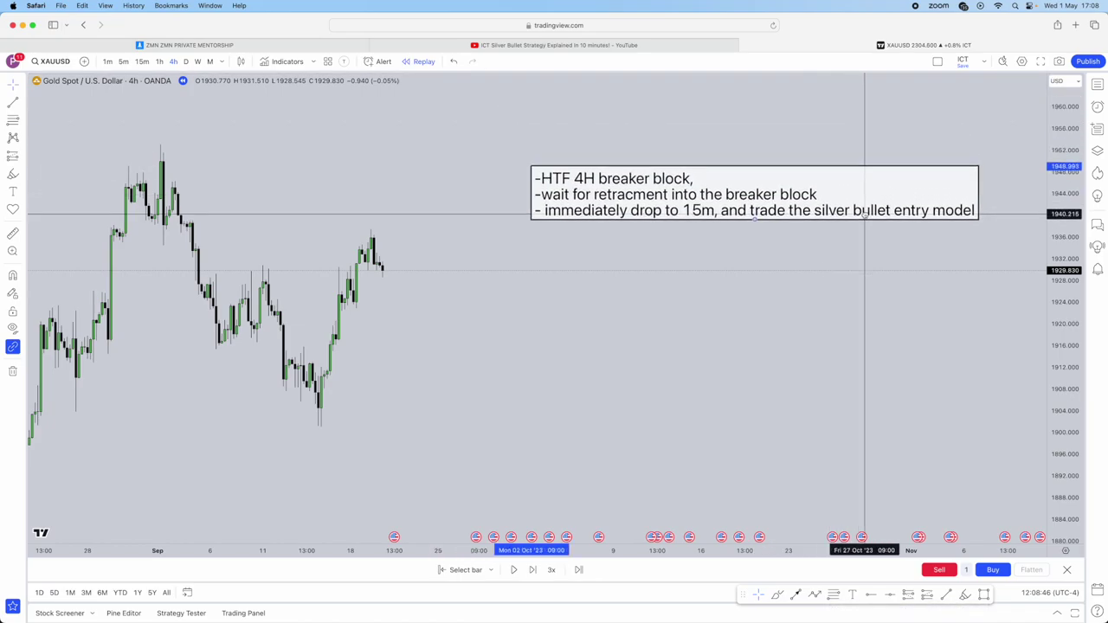
scroll(722, 321, down, 1)
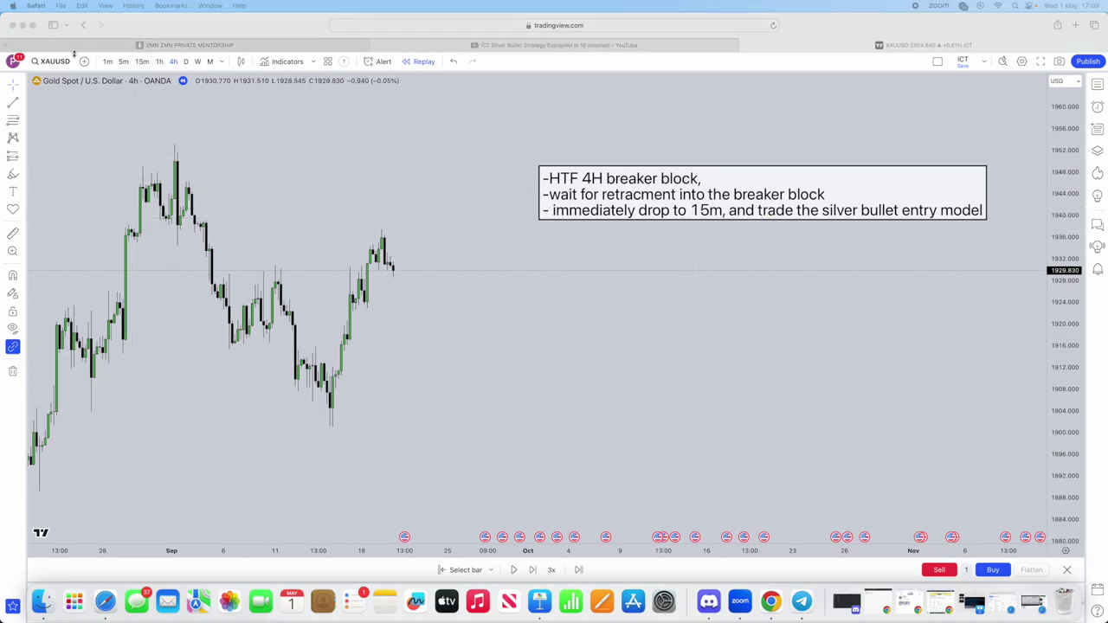
Bring the Telegram window on screen, look through the ZMN Trades channel's posts, and move the window away again.
drag(0, 53, 691, 88)
scroll(470, 223, up, 2)
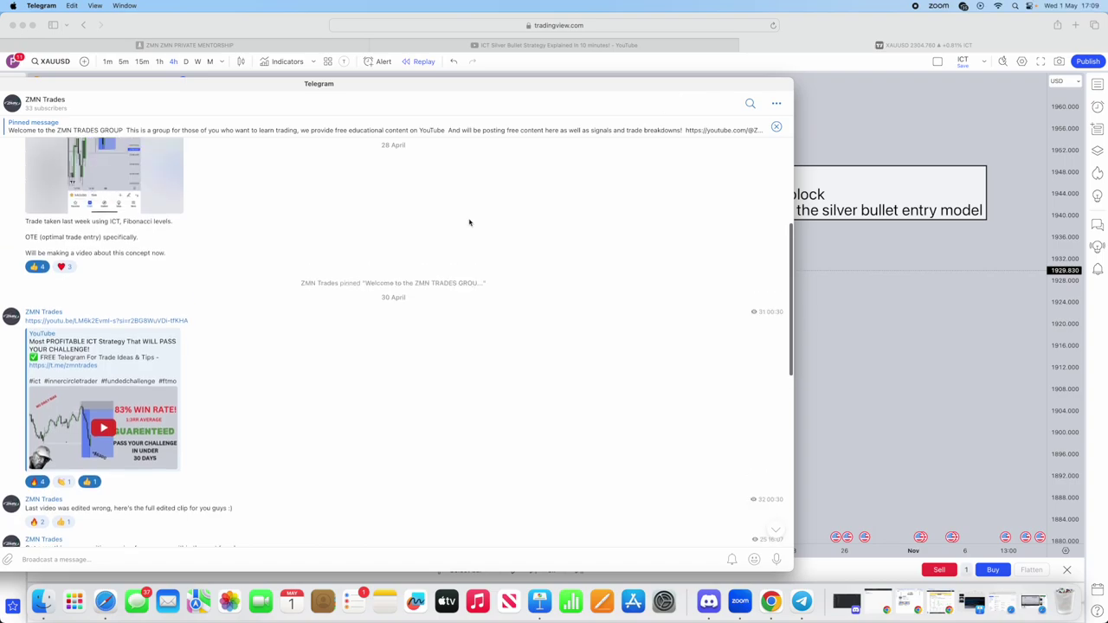
scroll(477, 121, down, 6)
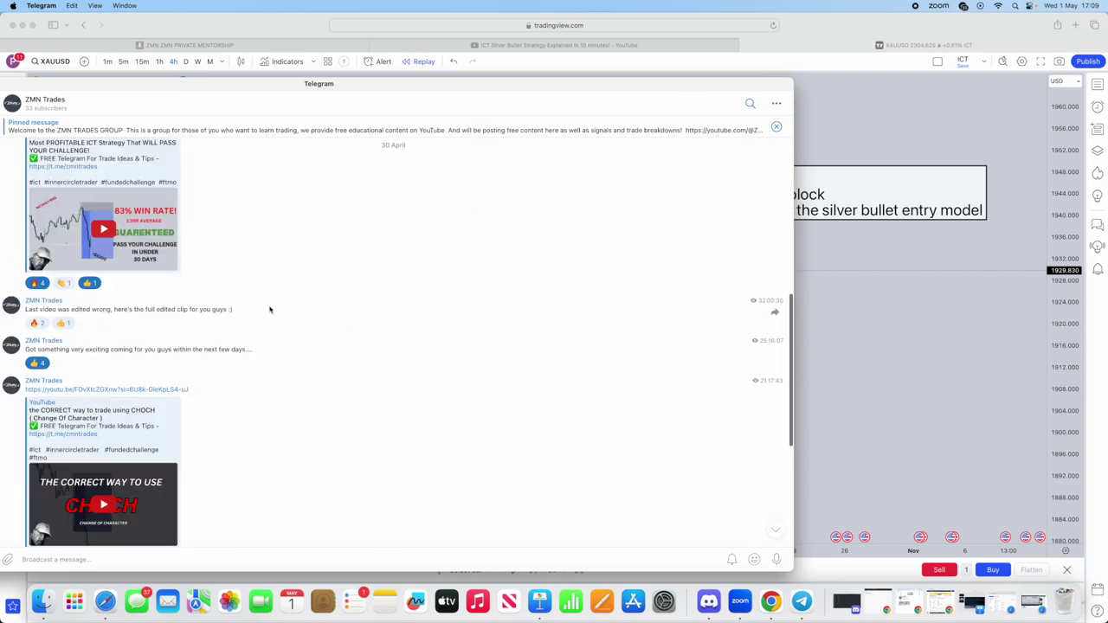
drag(285, 106, 0, 19)
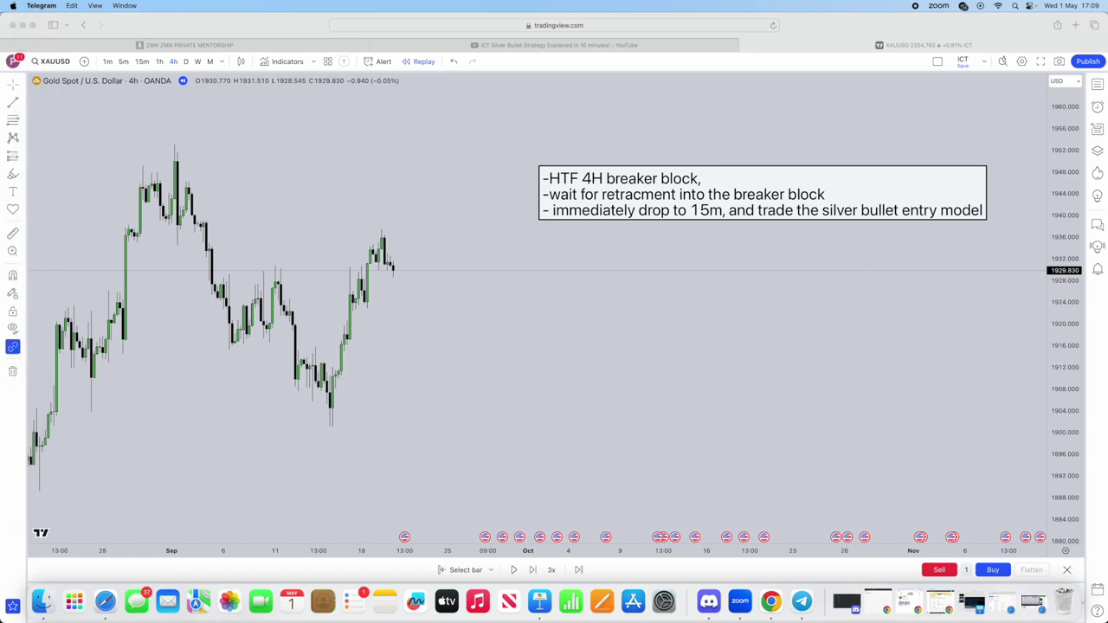
Examine the ZMN Private Mentorship offer page, highlighting the list of included benefits and the lifetime access price lines.
click(598, 65)
click(264, 48)
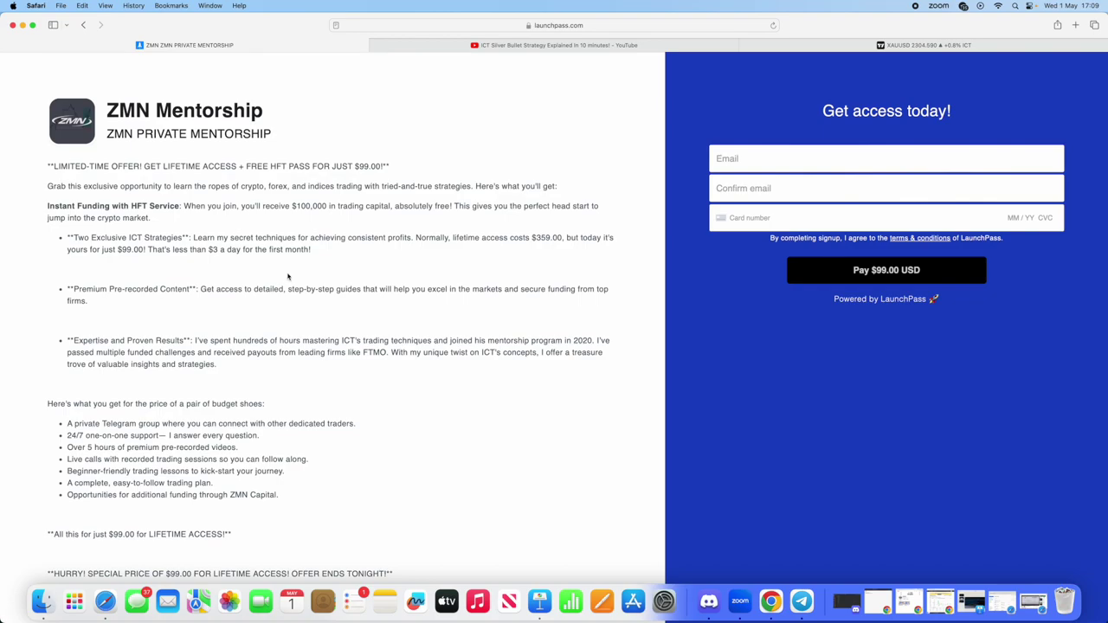
scroll(288, 277, down, 2)
drag(54, 357, 334, 450)
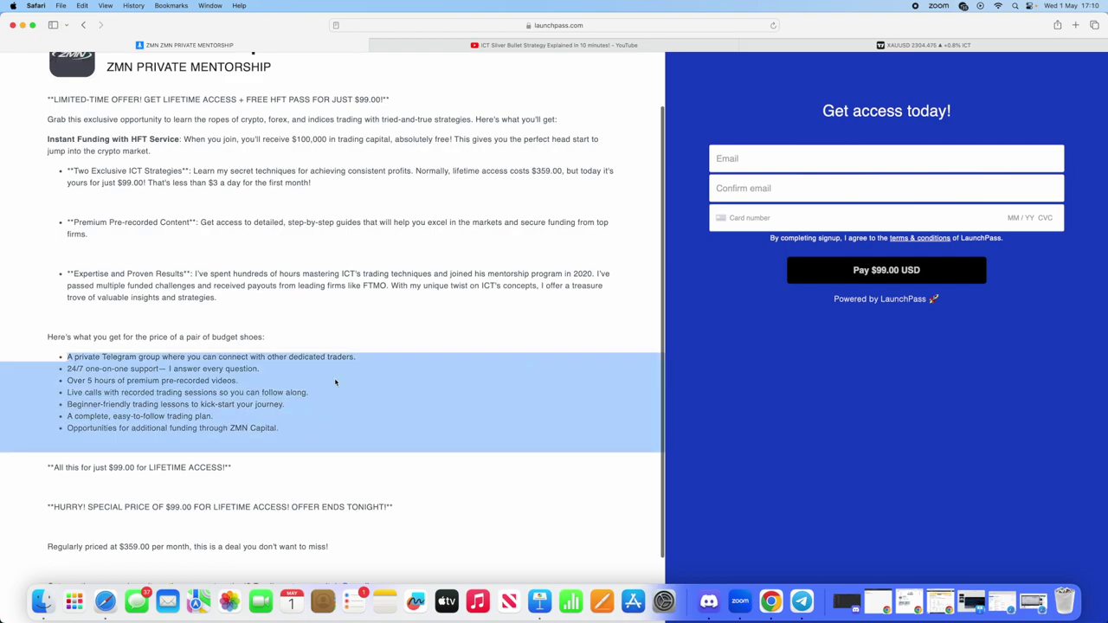
click(334, 379)
scroll(334, 378, down, 2)
drag(48, 389, 398, 447)
click(392, 339)
scroll(359, 269, up, 4)
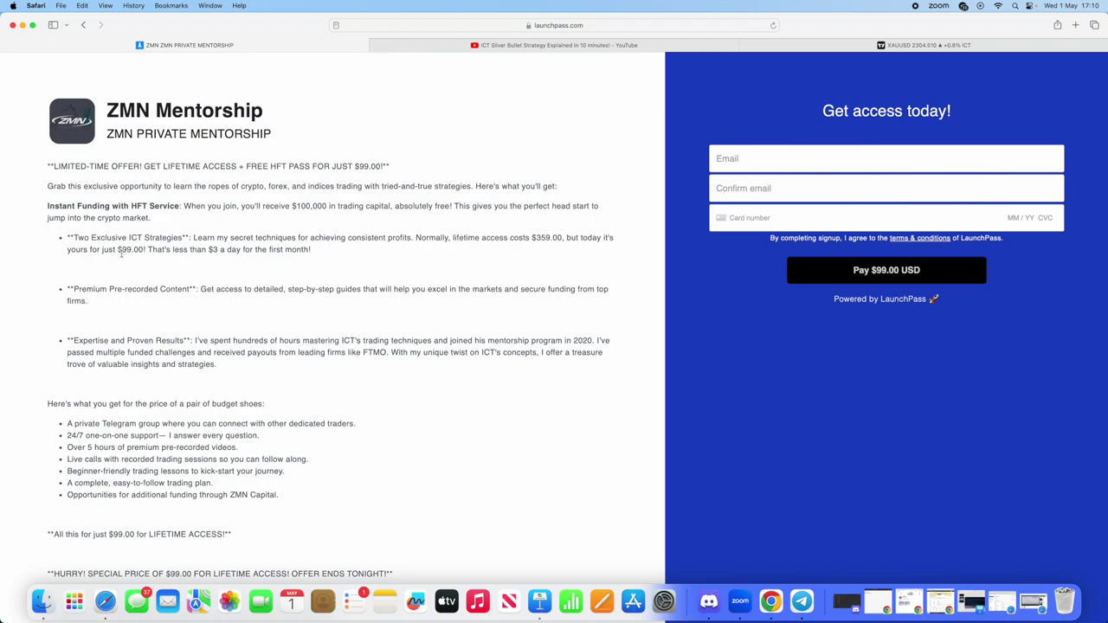
Bring the Telegram window over the mentorship page briefly and move it back off the screen.
drag(0, 52, 713, 60)
drag(552, 60, 0, 60)
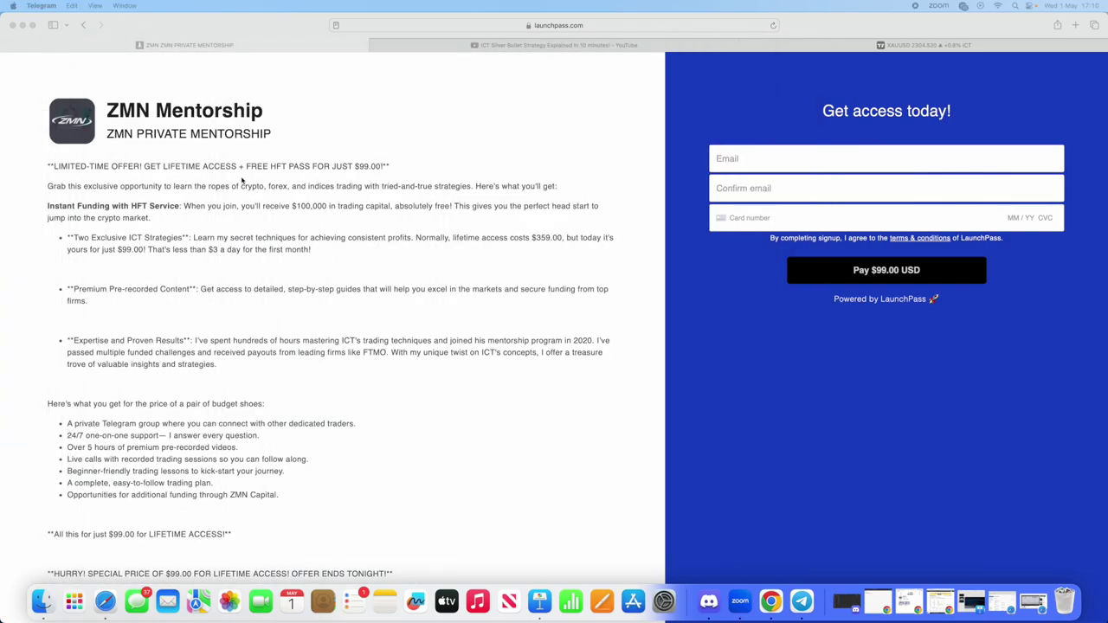
click(327, 164)
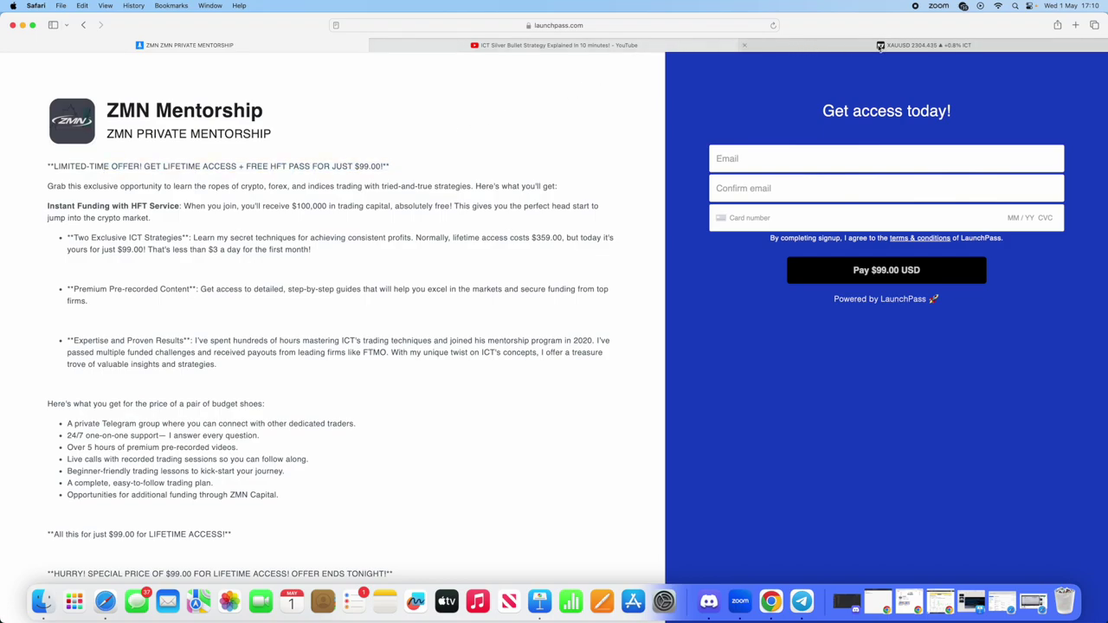
Return to the XAUUSD chart and frame the most recent 4-hour candles with the strategy notes beside them.
click(880, 48)
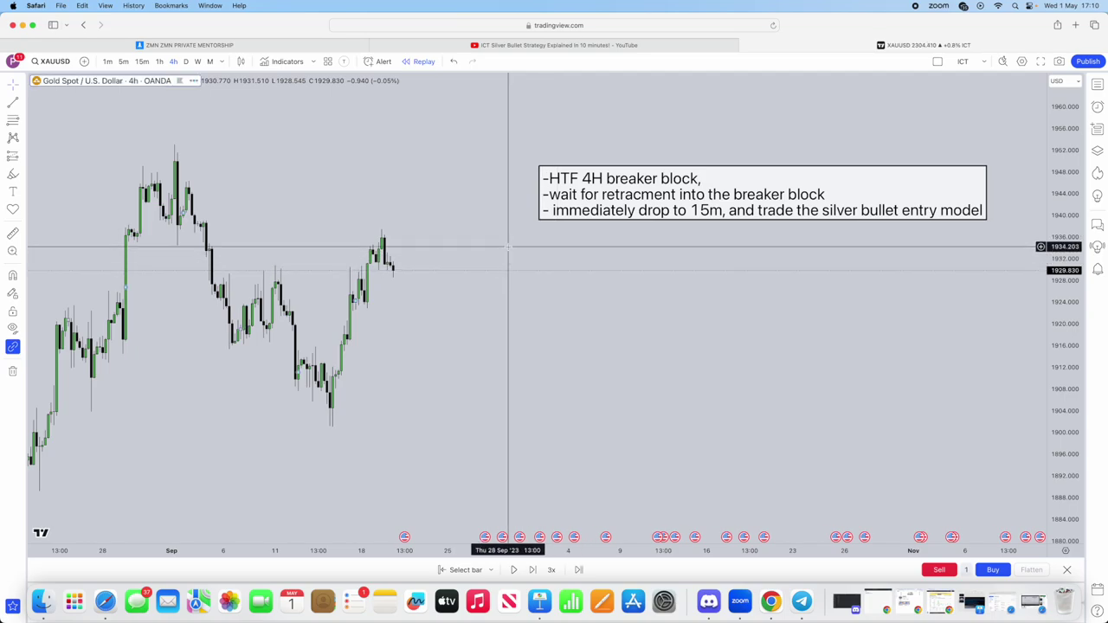
drag(540, 288, 549, 295)
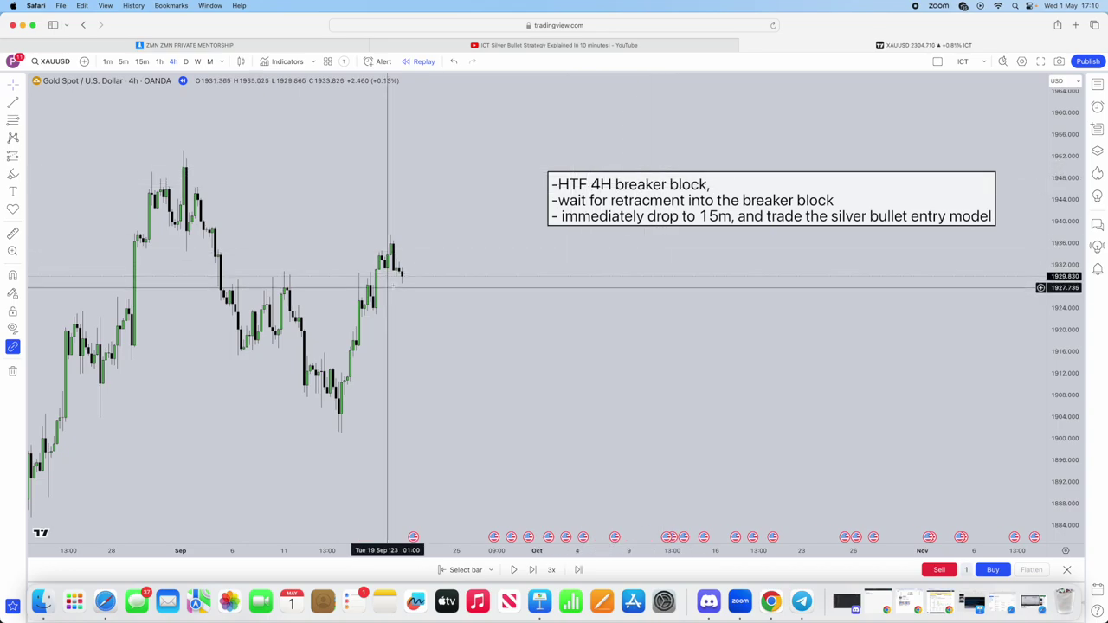
scroll(389, 232, up, 2)
drag(370, 258, 529, 296)
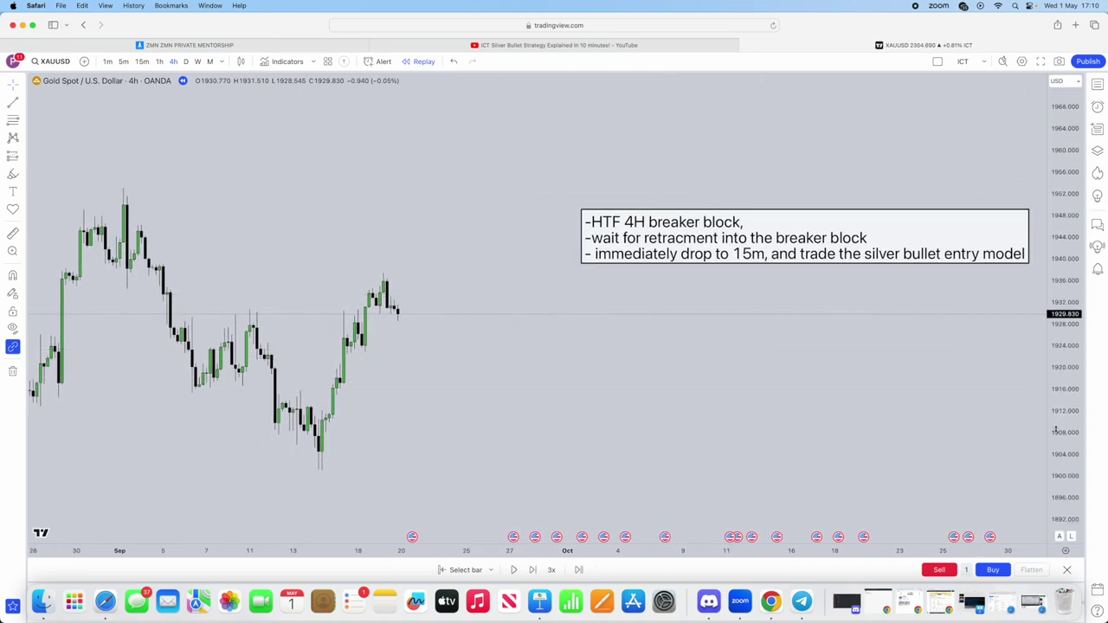
Mark the latest swing low on the 4-hour chart with a short horizontal trend line at about 1929.8.
drag(1055, 429, 995, 352)
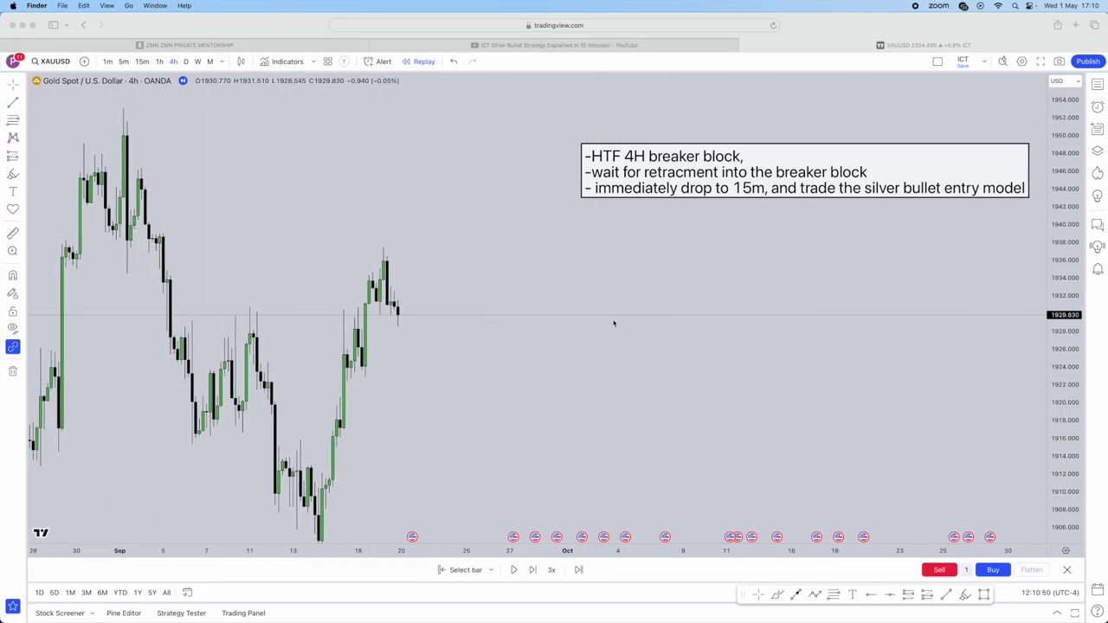
click(941, 596)
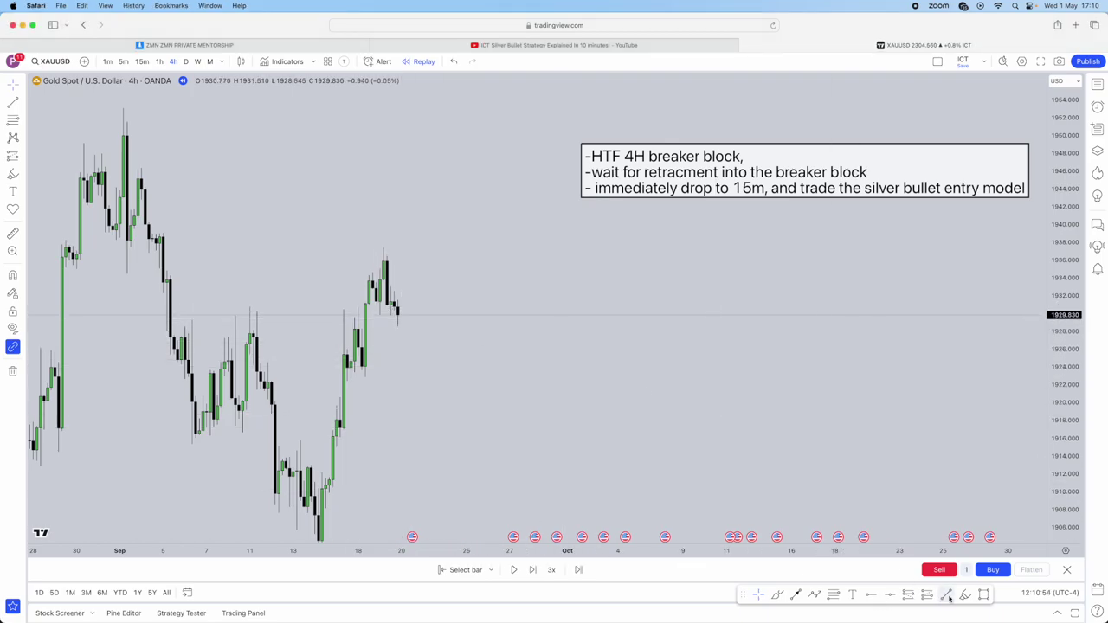
click(376, 316)
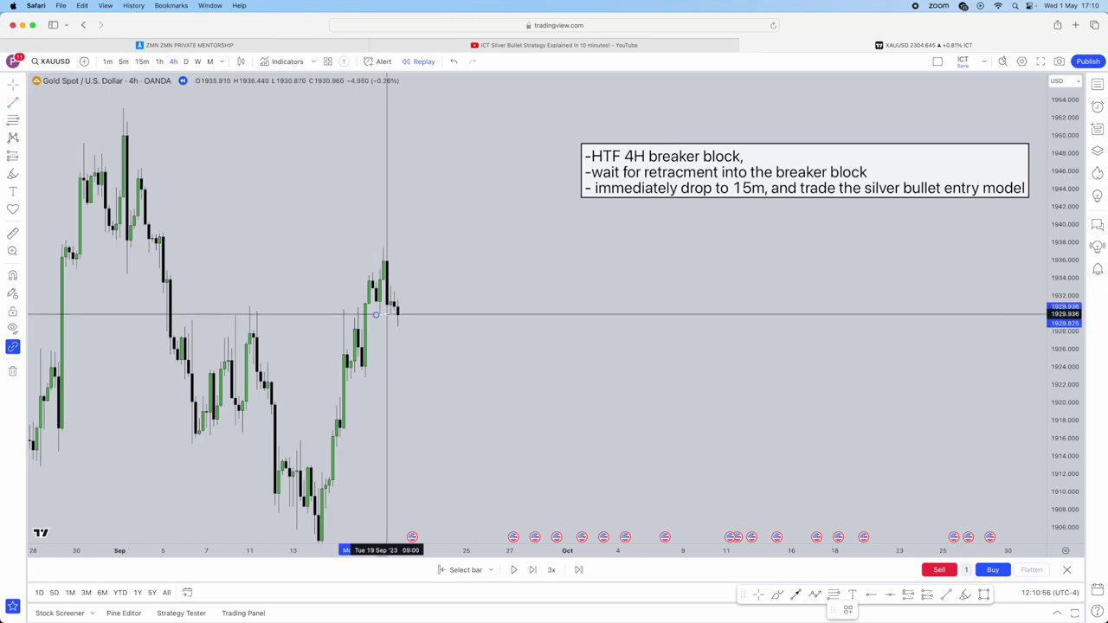
click(396, 317)
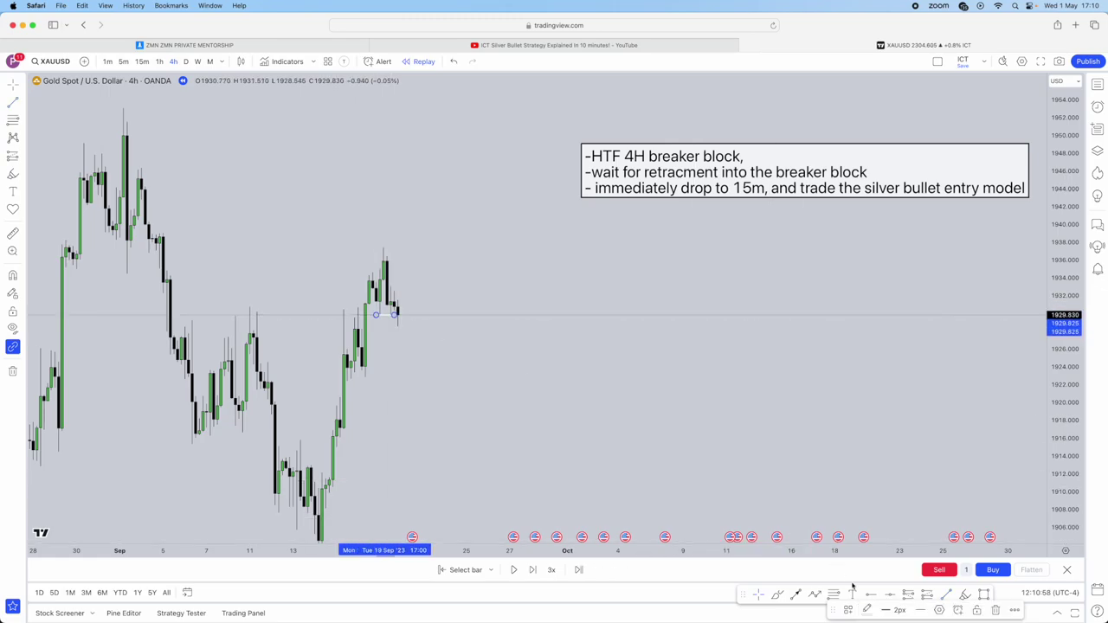
Draw a short horizontal trend line on the swing high at about 1937.5 and lower the swing-low line to about 1928.7.
click(947, 595)
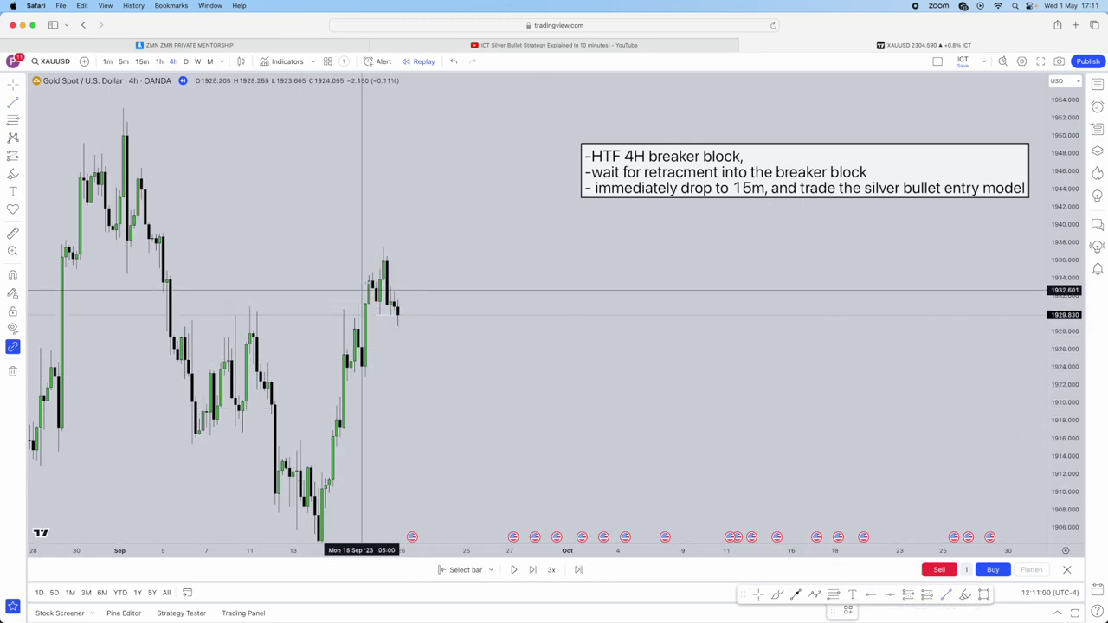
click(412, 248)
drag(386, 315, 397, 326)
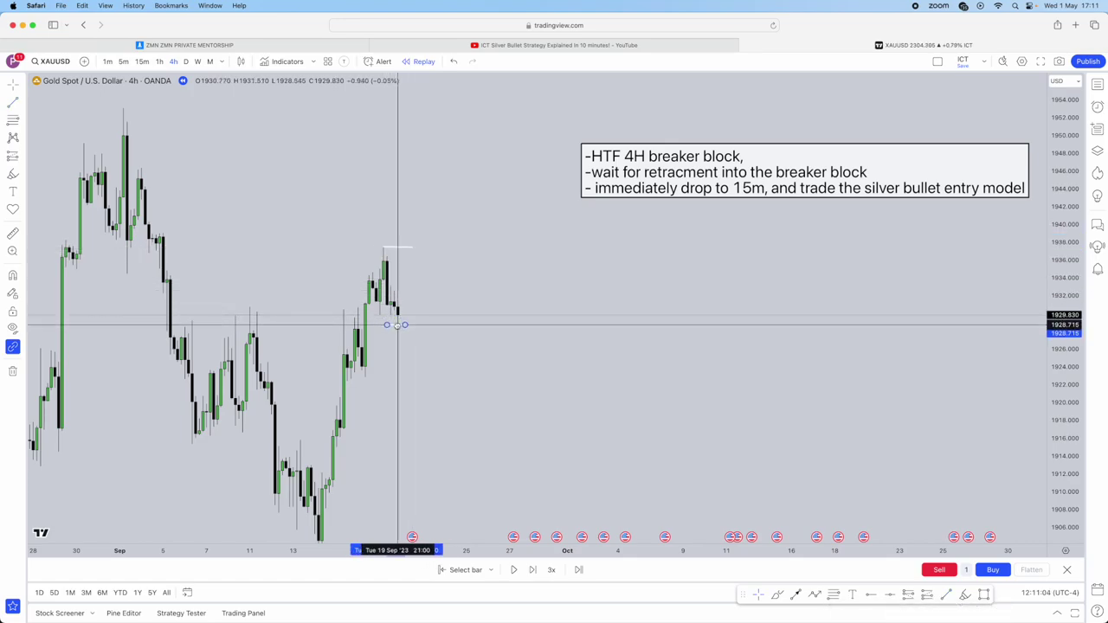
click(397, 326)
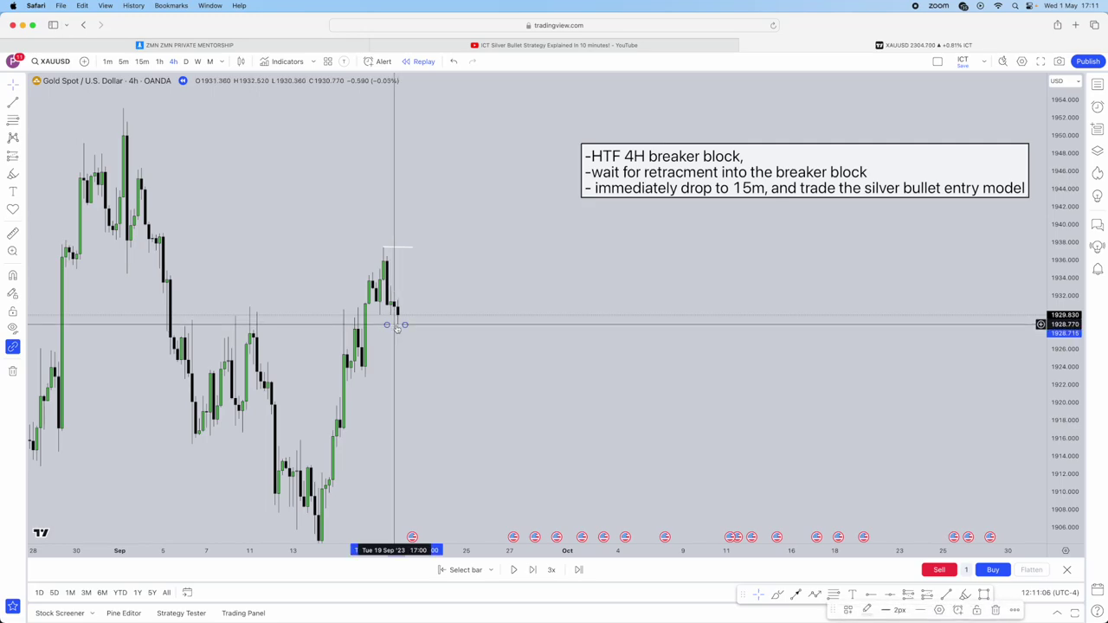
click(411, 249)
drag(419, 251, 423, 248)
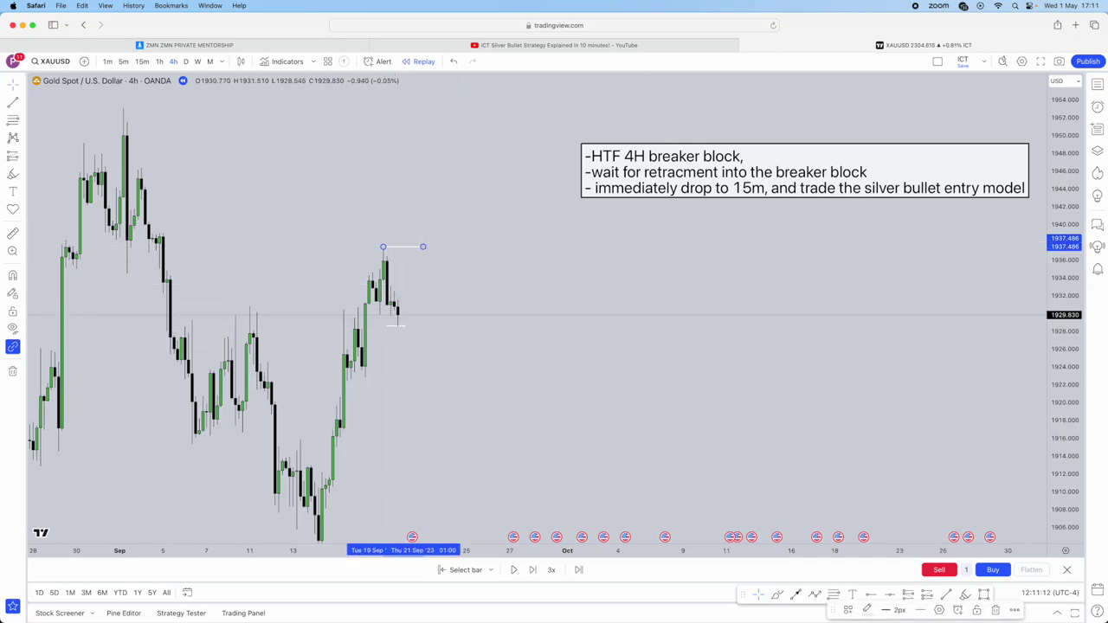
Play the 4-hour replay past the spike above the swing high, pause it, and cut it back at 21 Sep 2023 01:00.
mouse_move(602, 622)
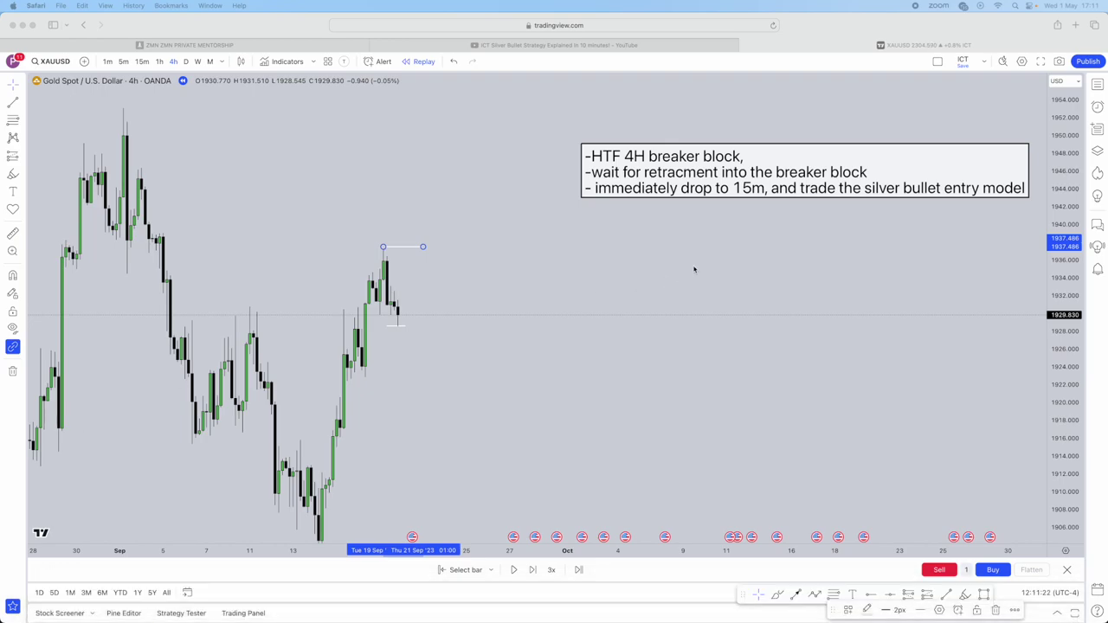
click(520, 263)
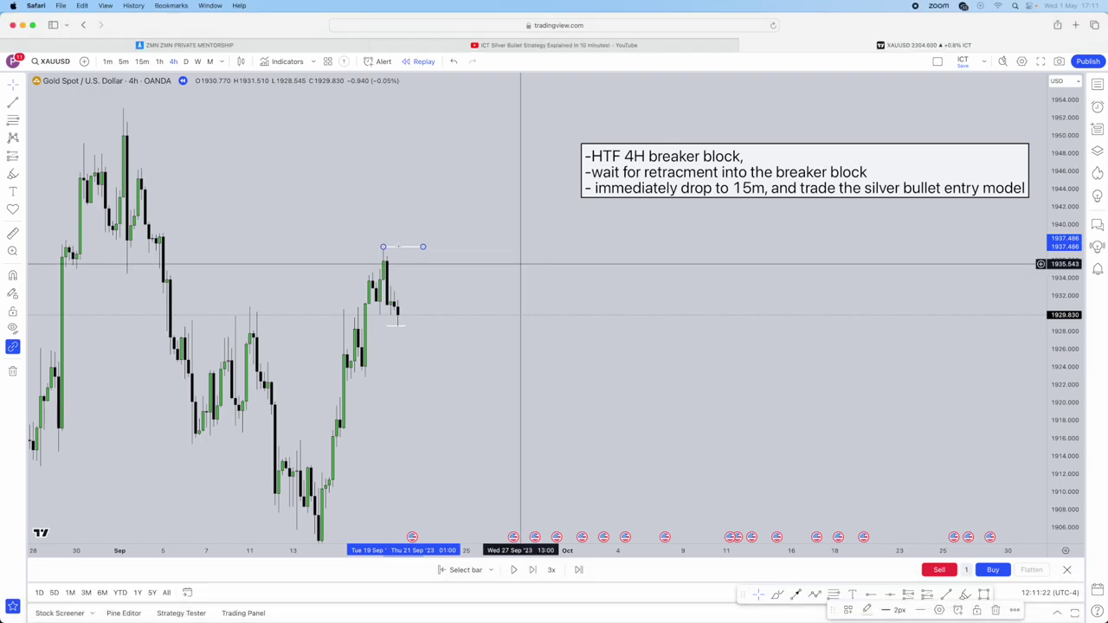
click(515, 569)
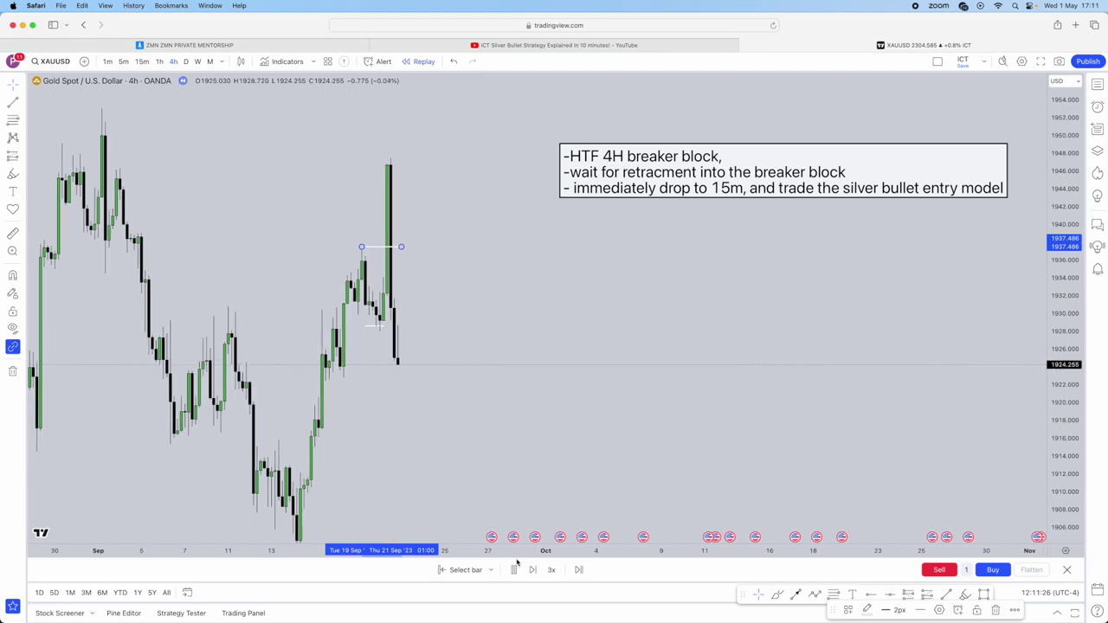
click(515, 569)
click(484, 570)
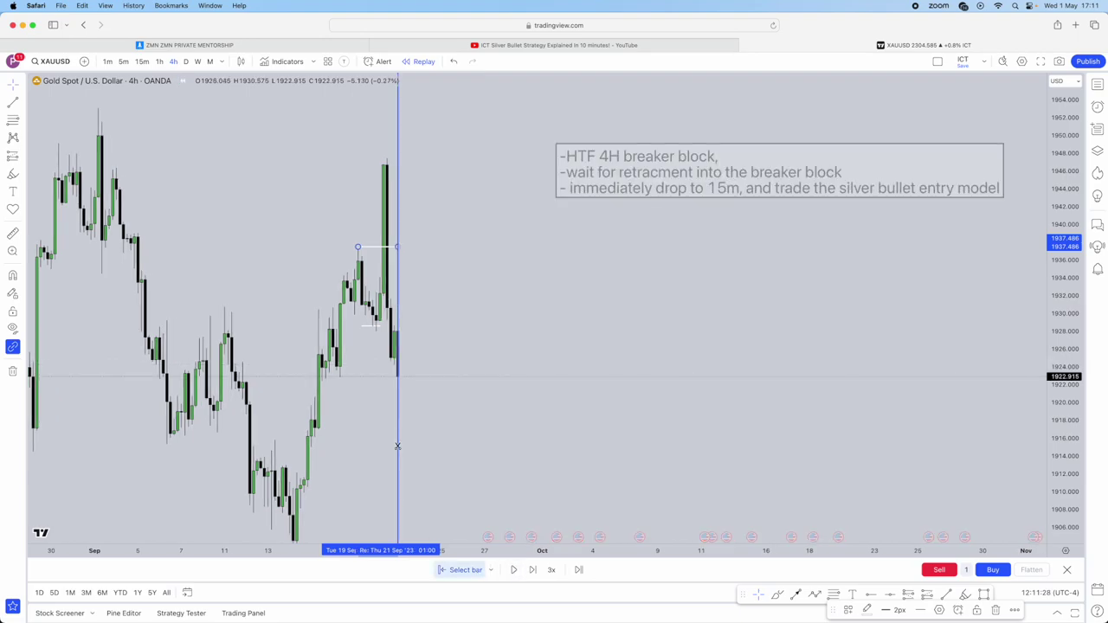
click(421, 398)
Draw a rectangle over the breaker block from about 1931.5 down to 1928.7, extending past the last candle, and remove the two swing lines.
drag(450, 284, 31, 232)
scroll(341, 236, up, 2)
drag(341, 236, 451, 350)
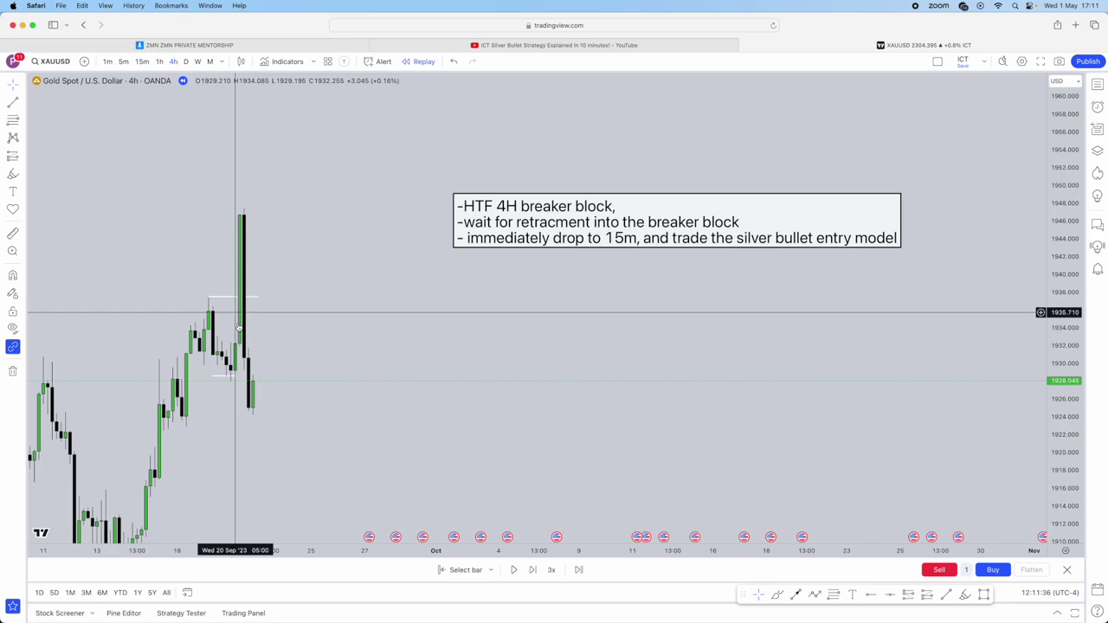
drag(235, 379, 293, 362)
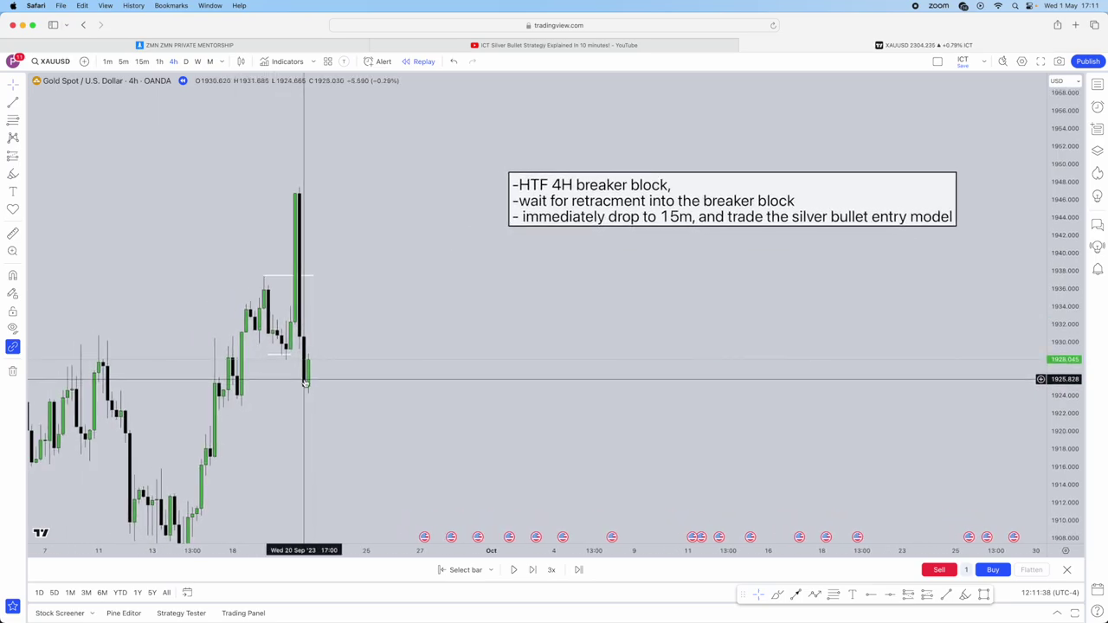
click(983, 594)
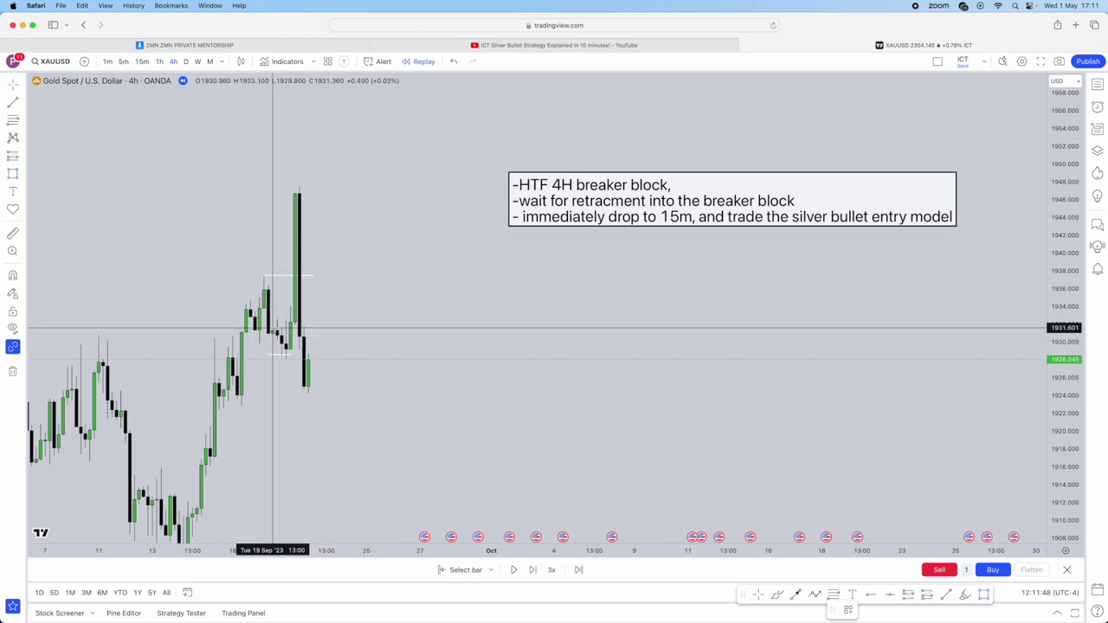
mouse_move(272, 329)
mouse_down()
mouse_move(410, 331)
mouse_move(482, 353)
mouse_up()
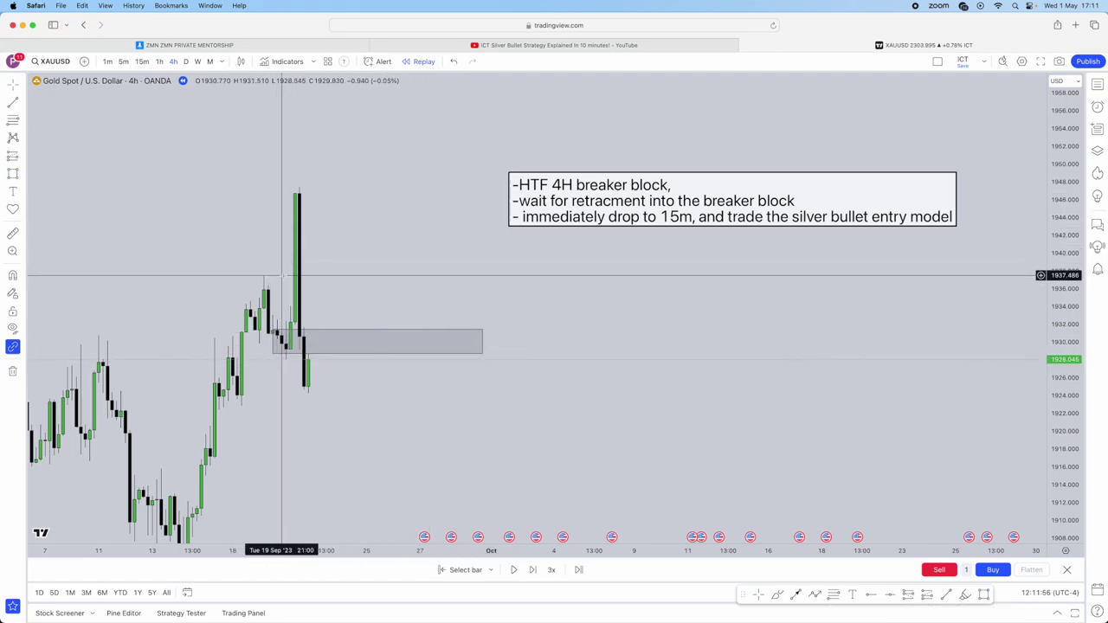
click(524, 573)
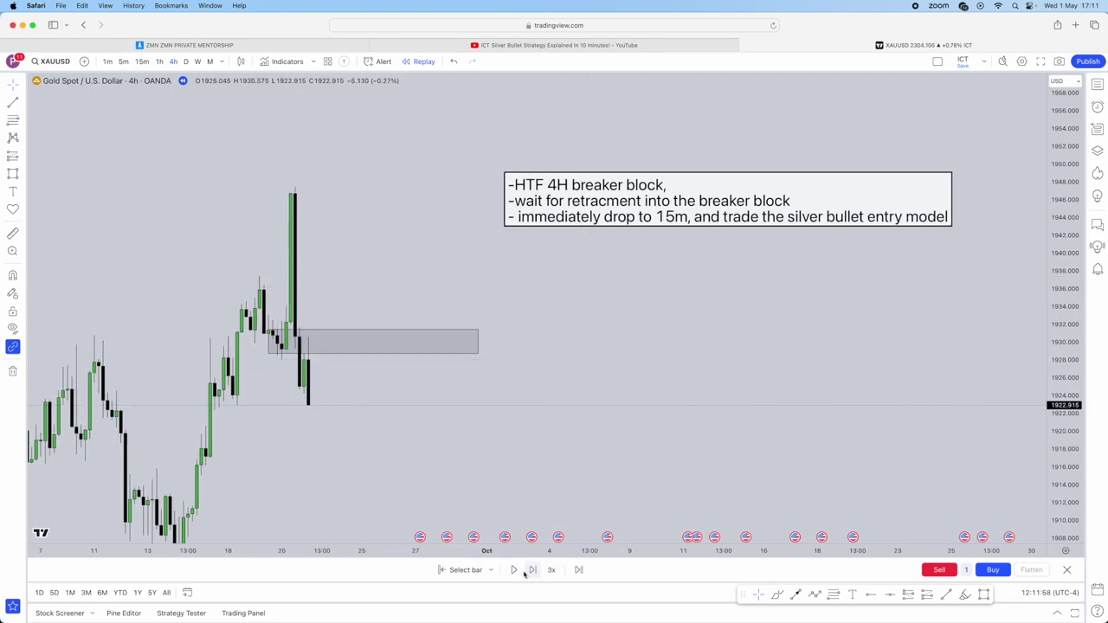
click(463, 569)
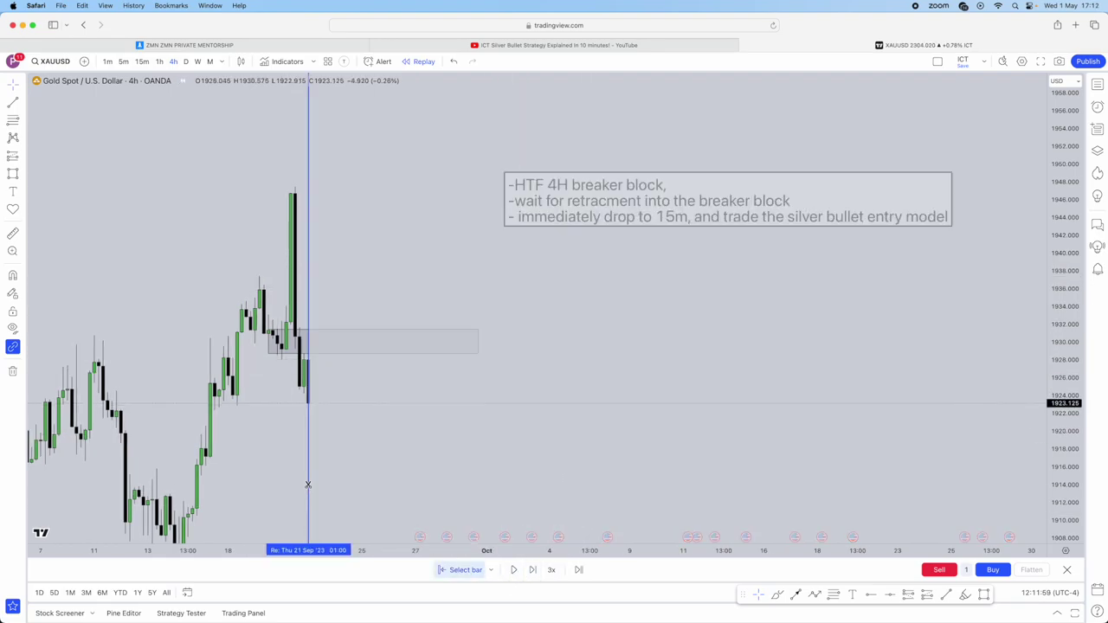
click(448, 366)
Switch the chart to the 15-minute timeframe and frame the latest price action around the breaker block rectangle.
drag(344, 361, 791, 415)
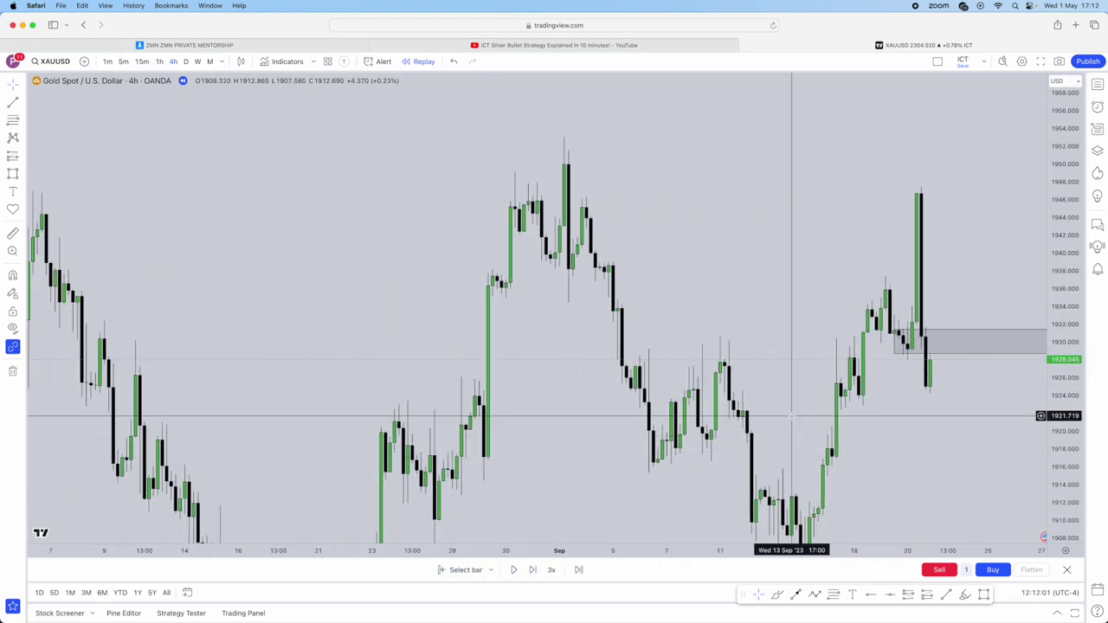
click(141, 61)
scroll(735, 394, right, 8)
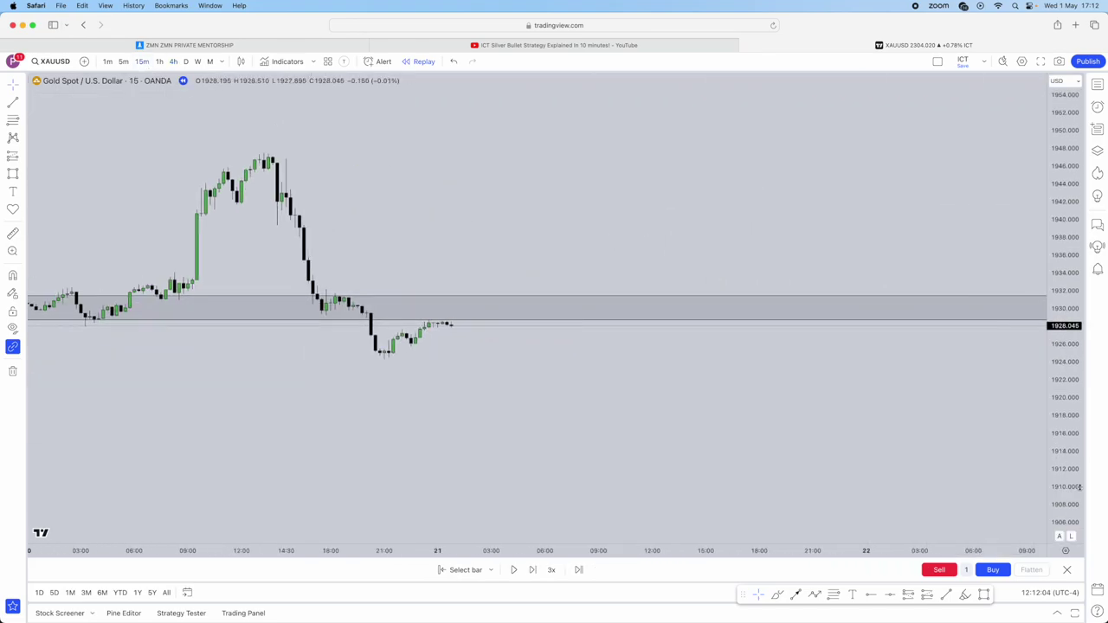
drag(669, 242, 654, 292)
scroll(658, 285, down, 5)
drag(831, 245, 828, 161)
drag(459, 230, 529, 211)
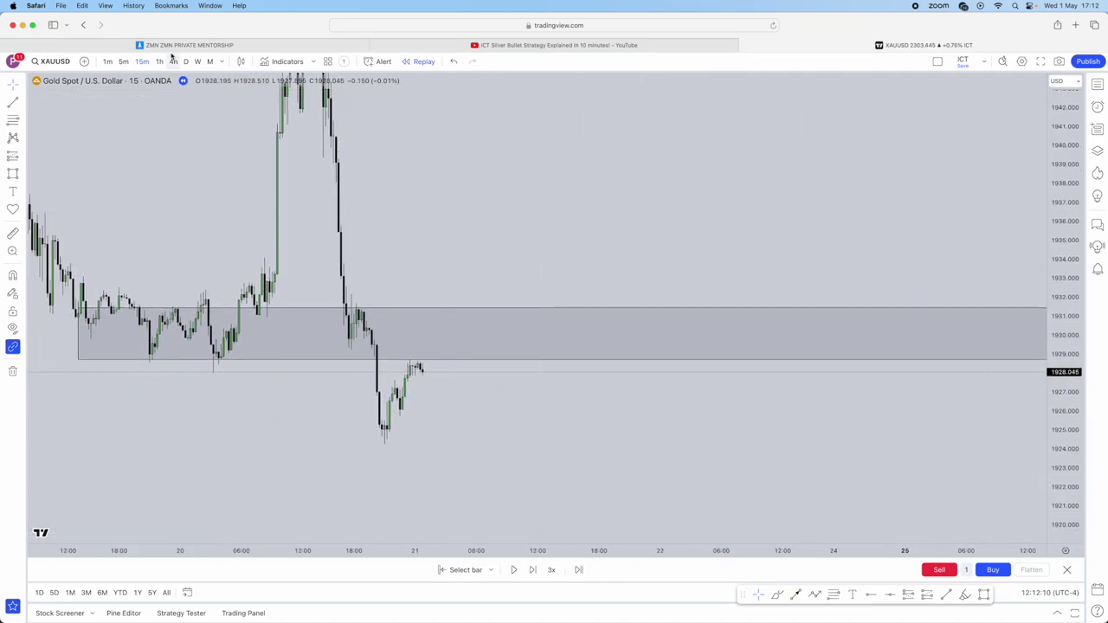
Return to the 4-hour chart, set the strategy note's font size to 10 and move the note just above the breaker block.
click(173, 61)
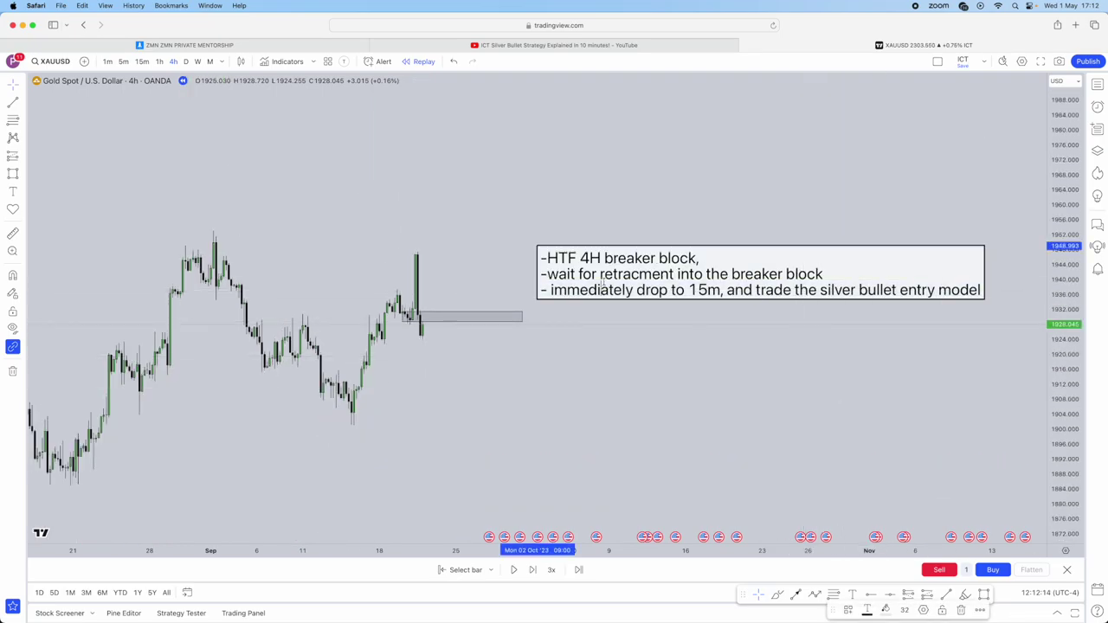
double_click(887, 251)
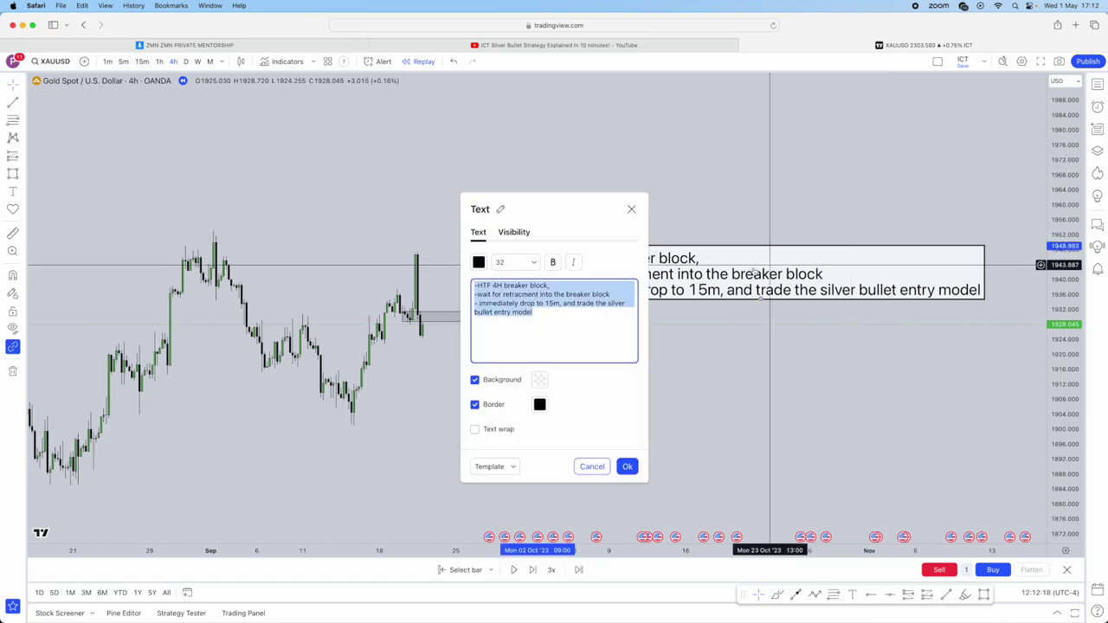
click(529, 265)
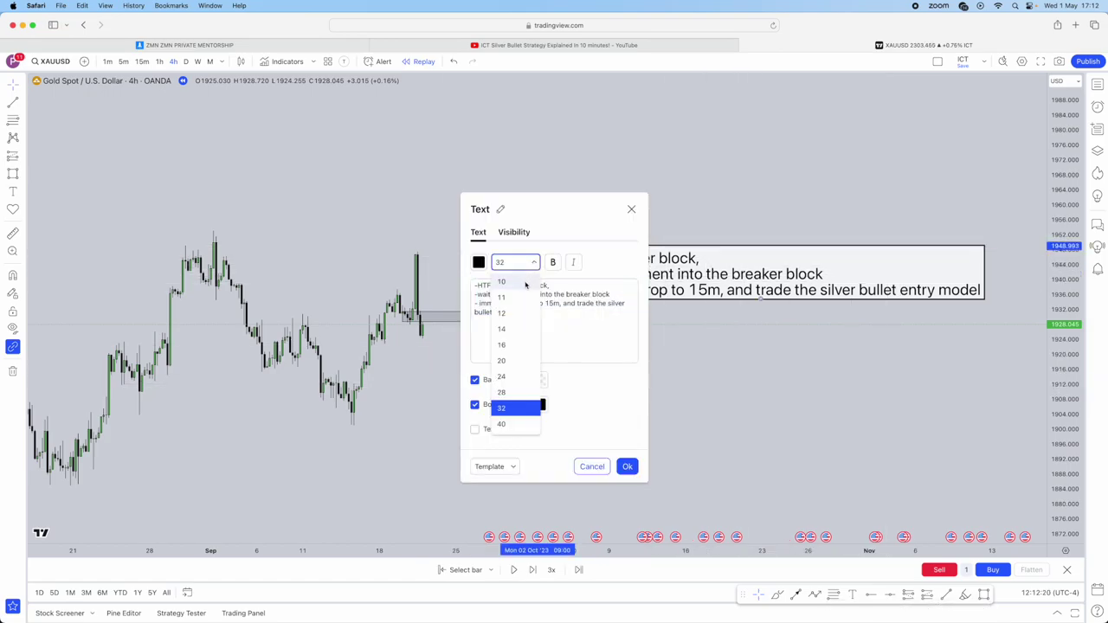
click(525, 283)
click(811, 229)
drag(651, 252, 491, 275)
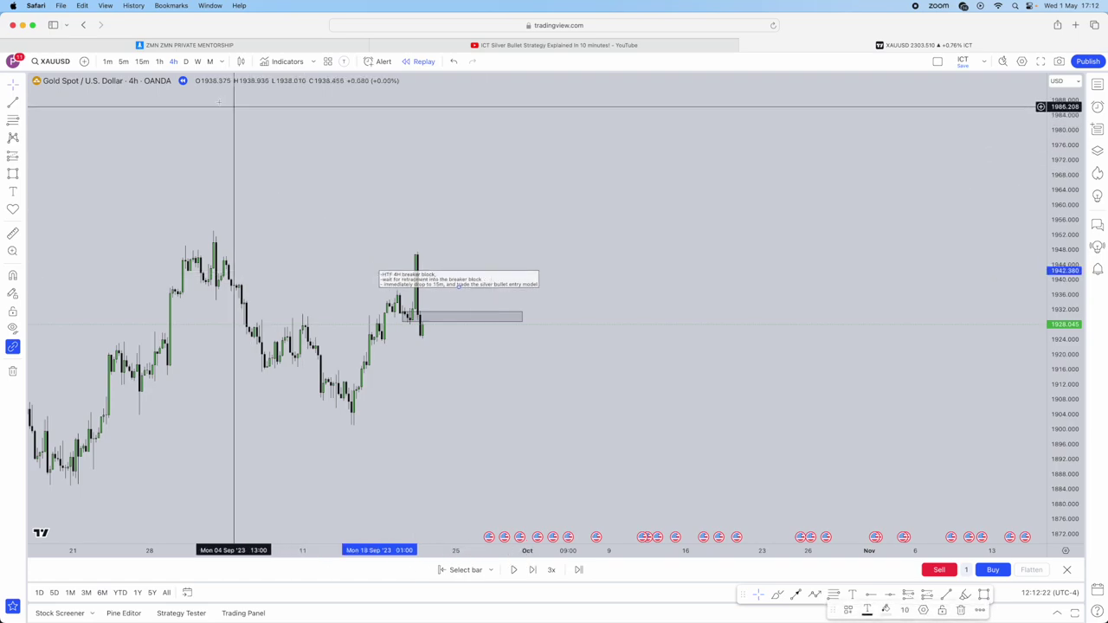
Switch to the 15-minute chart and move the strategy note into the empty space after the last candle, at about 1940.
click(142, 62)
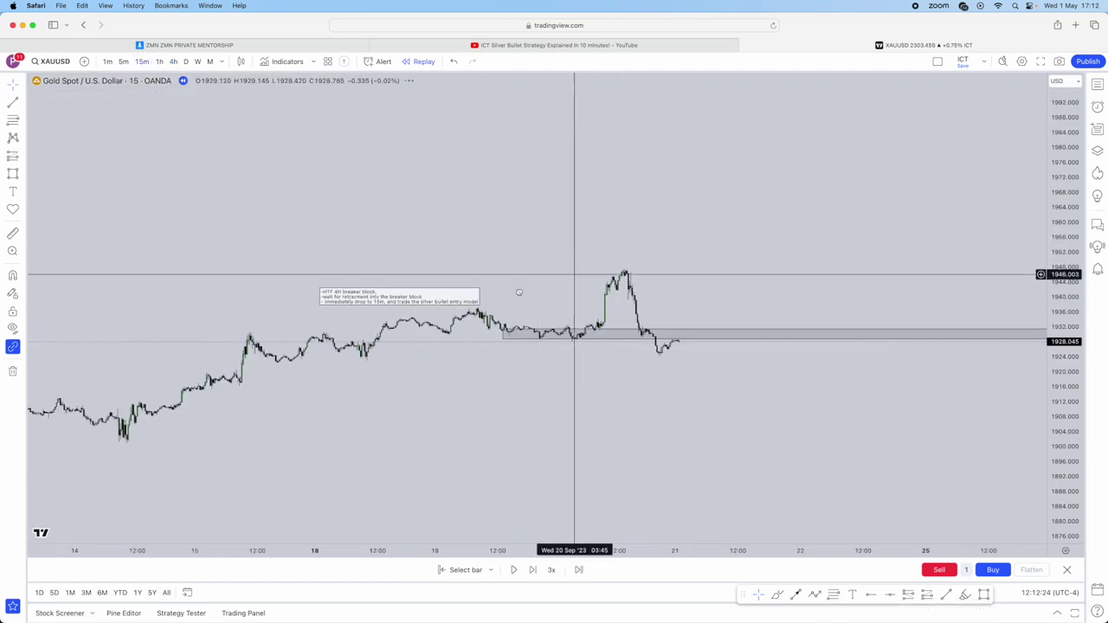
drag(520, 293, 464, 309)
drag(389, 308, 685, 303)
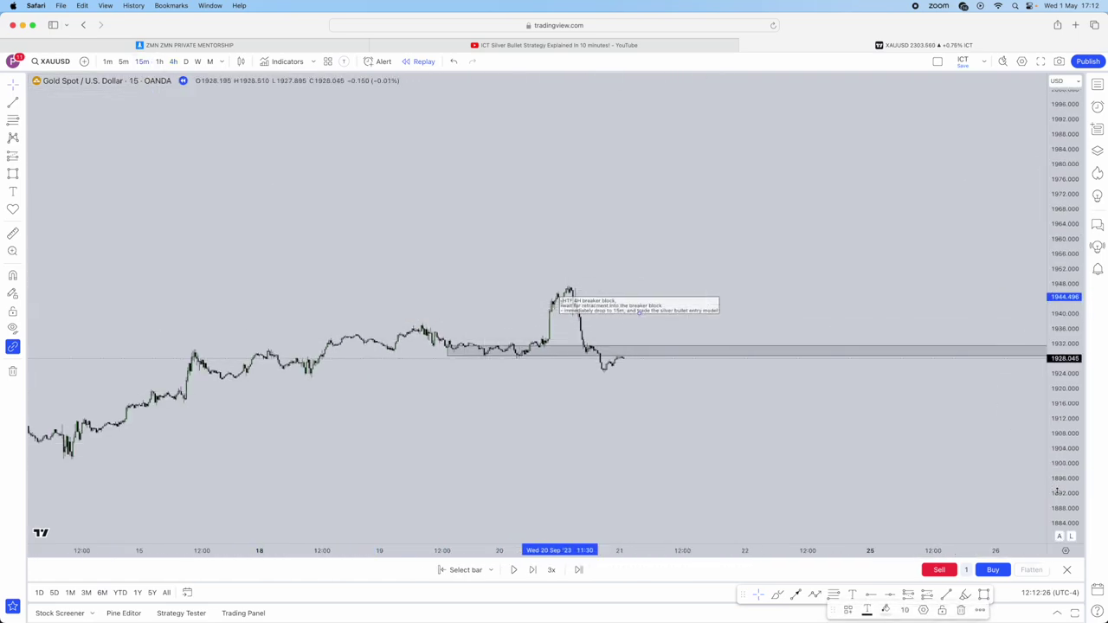
drag(1057, 491, 1022, 231)
drag(873, 302, 727, 171)
drag(549, 148, 722, 191)
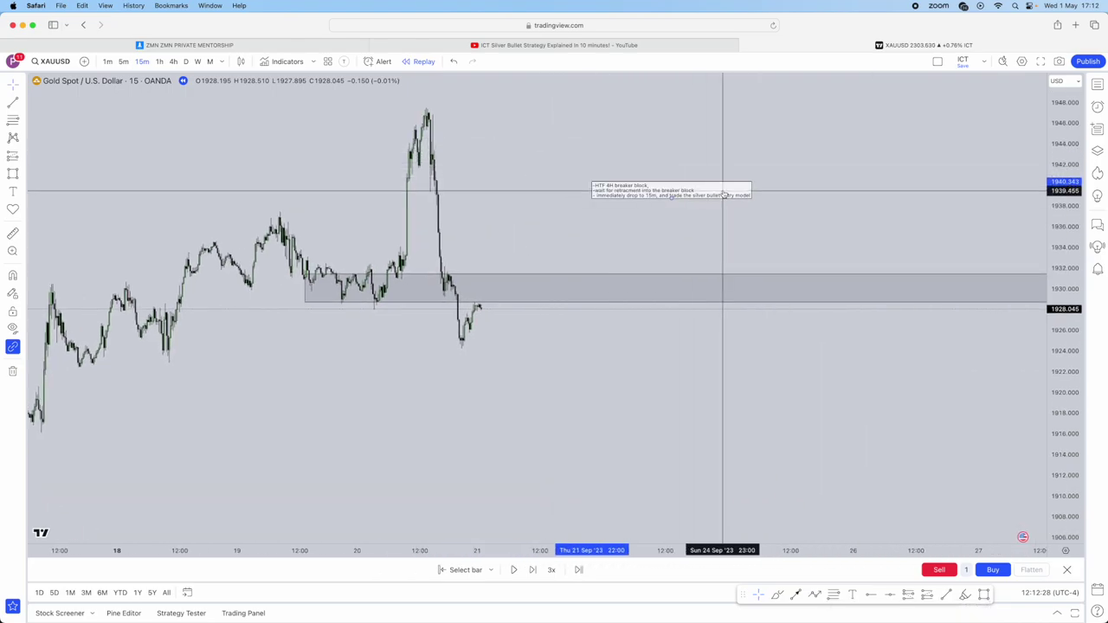
click(866, 236)
Bring the strategy note closer to price, just above the breaker block rectangle at about 1934.
drag(1058, 478, 1043, 232)
drag(741, 353, 606, 541)
drag(572, 116, 491, 289)
drag(539, 192, 588, 154)
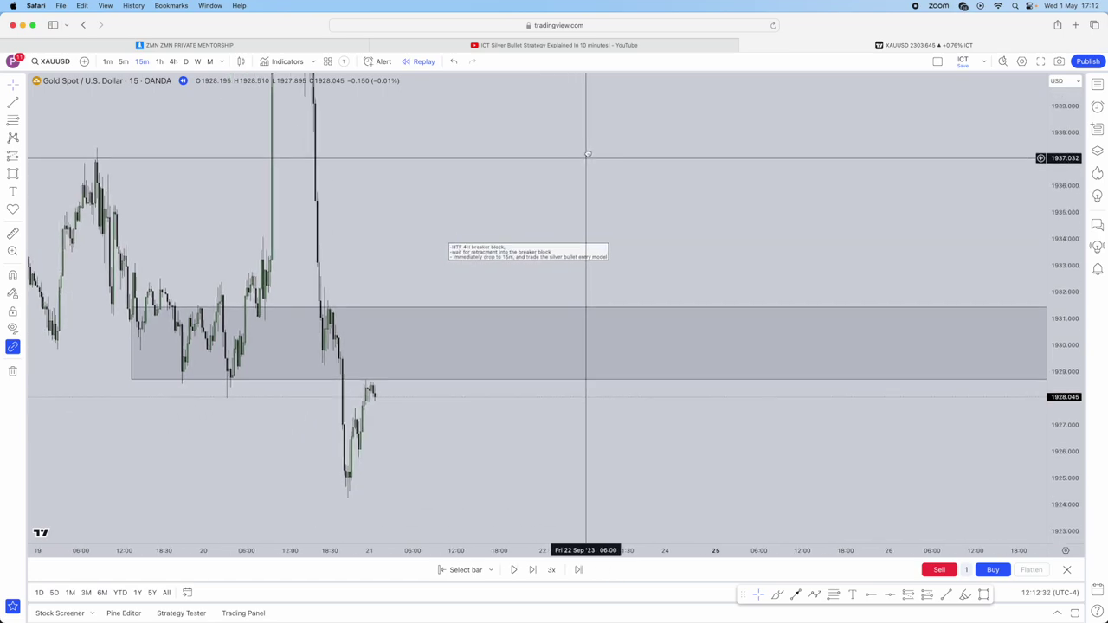
Advance the 15-minute replay seven bars to 21 Sep 2023 02:30, following price's retracement into the breaker block.
scroll(588, 154, down, 2)
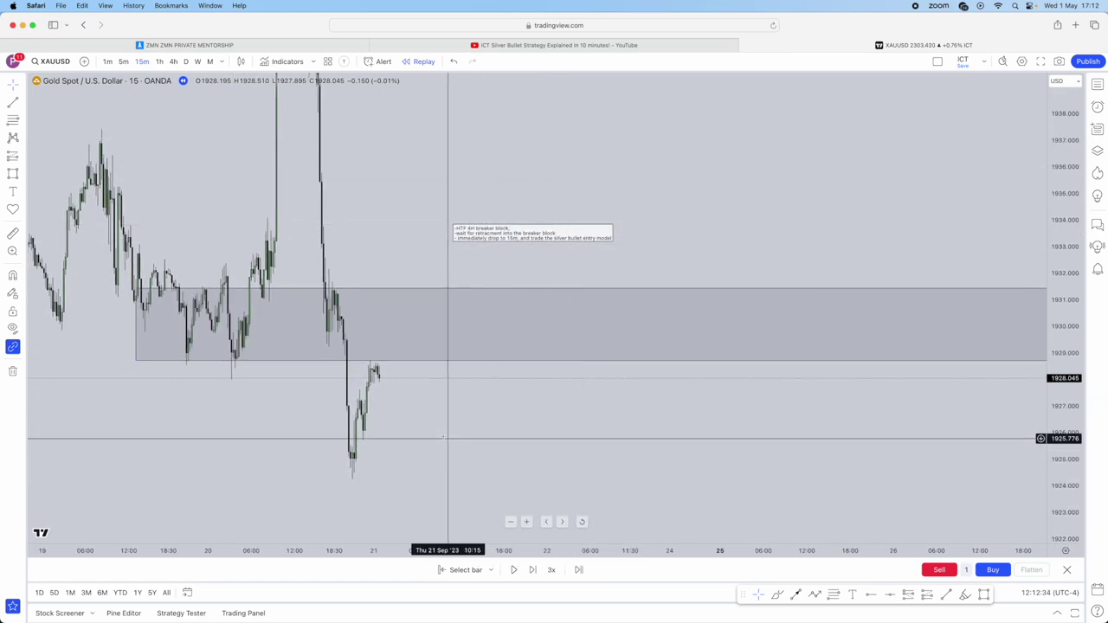
scroll(537, 446, down, 3)
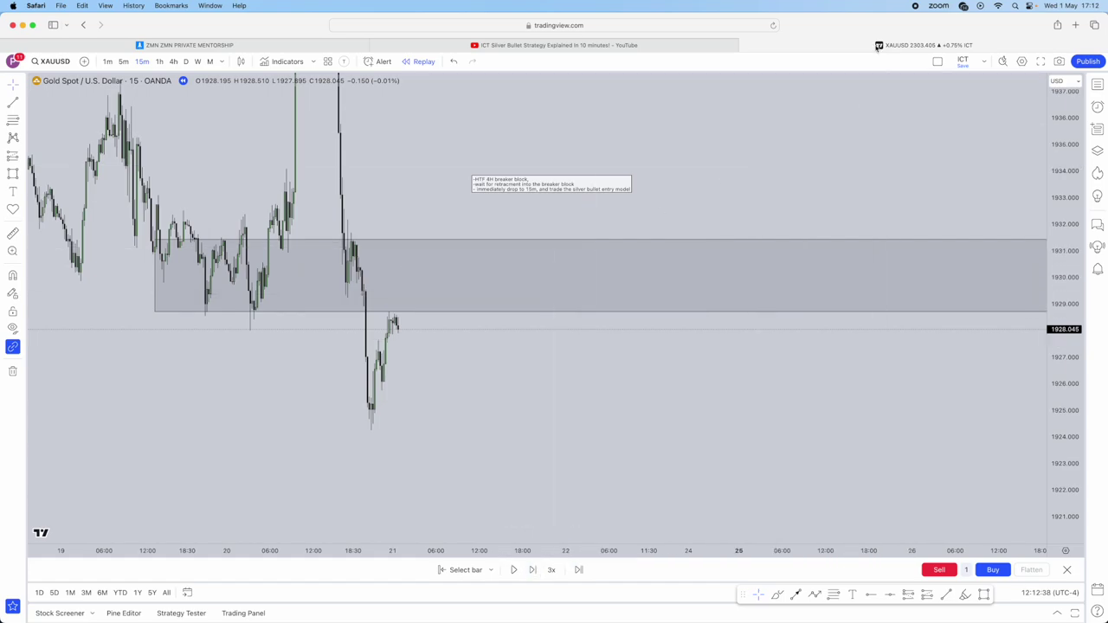
click(532, 571)
click(533, 572)
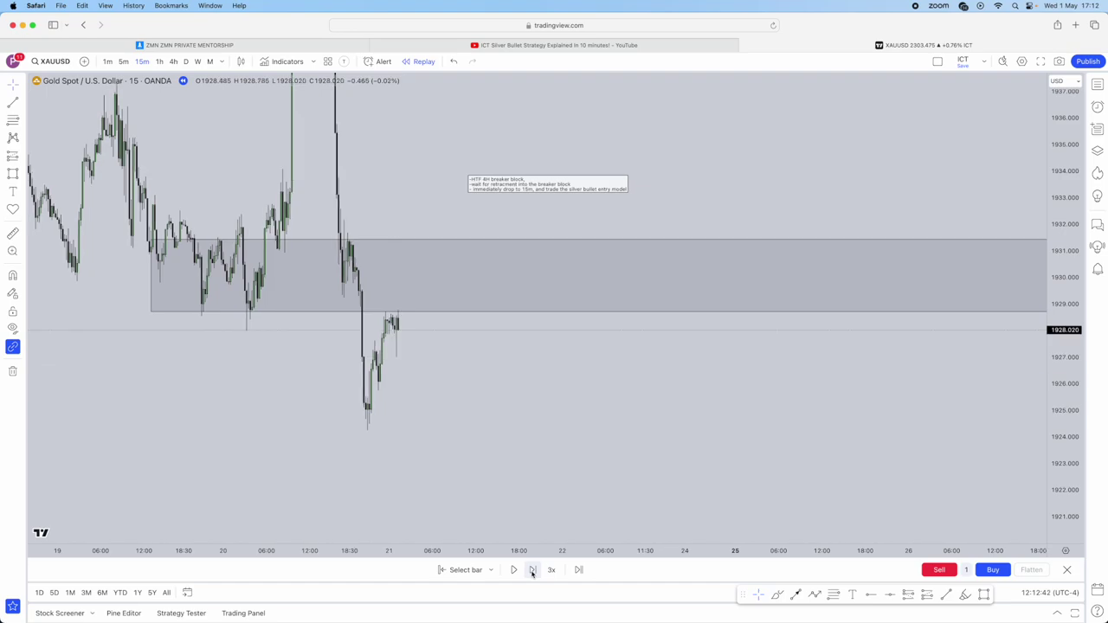
click(533, 571)
click(533, 572)
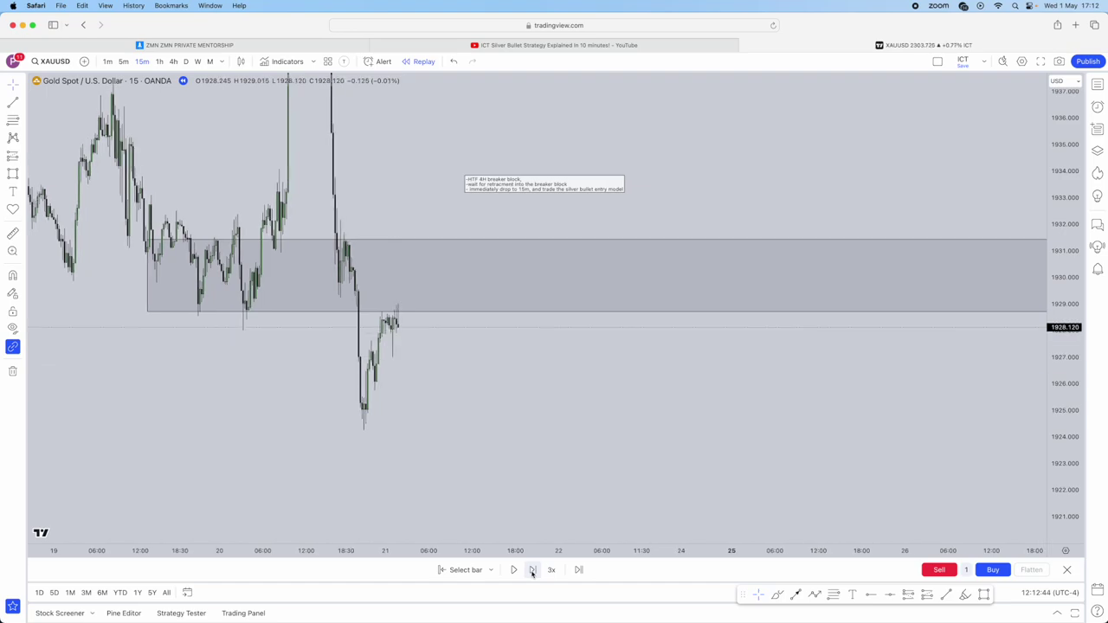
click(533, 571)
click(532, 572)
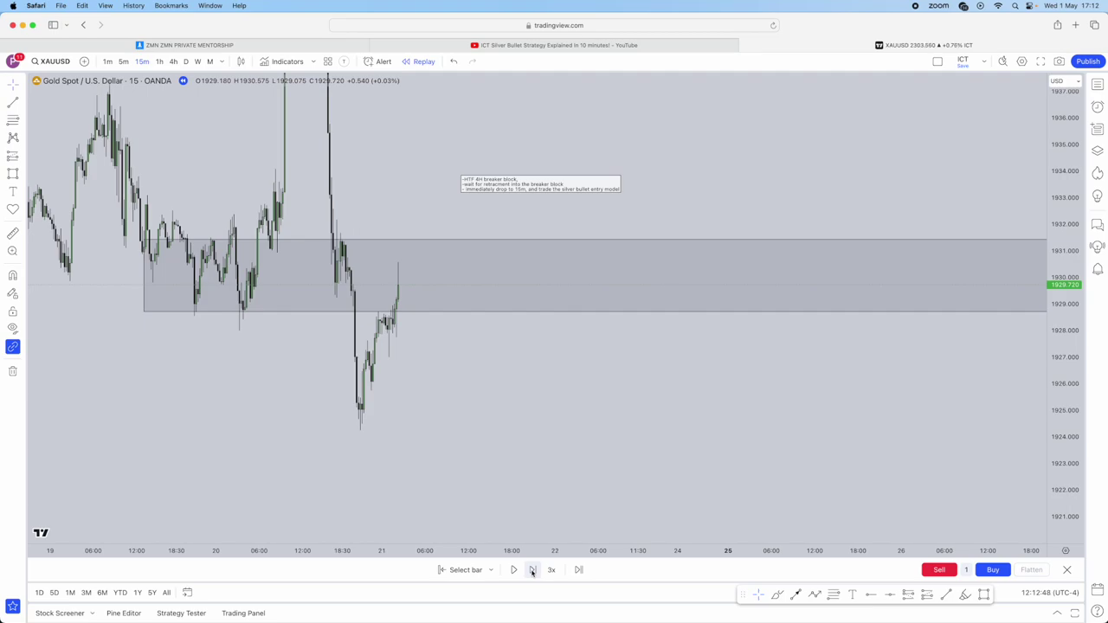
click(532, 571)
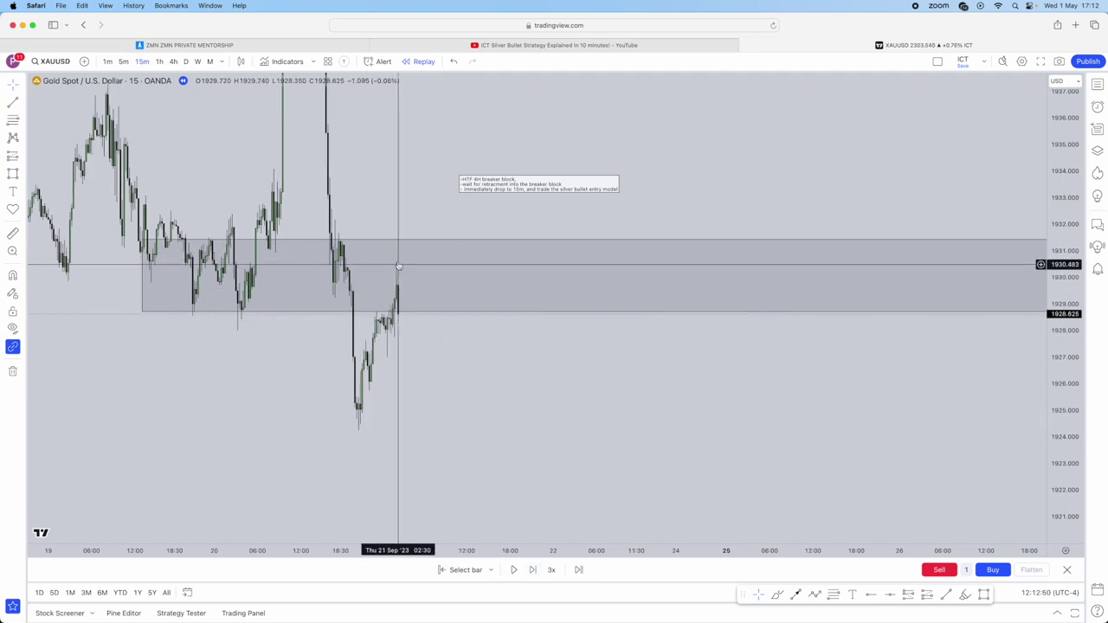
Draw a short trend line along the recent highs at about 1928.7 and another at about 1927.8 extending past the last candle.
scroll(722, 480, up, 3)
drag(531, 424, 662, 460)
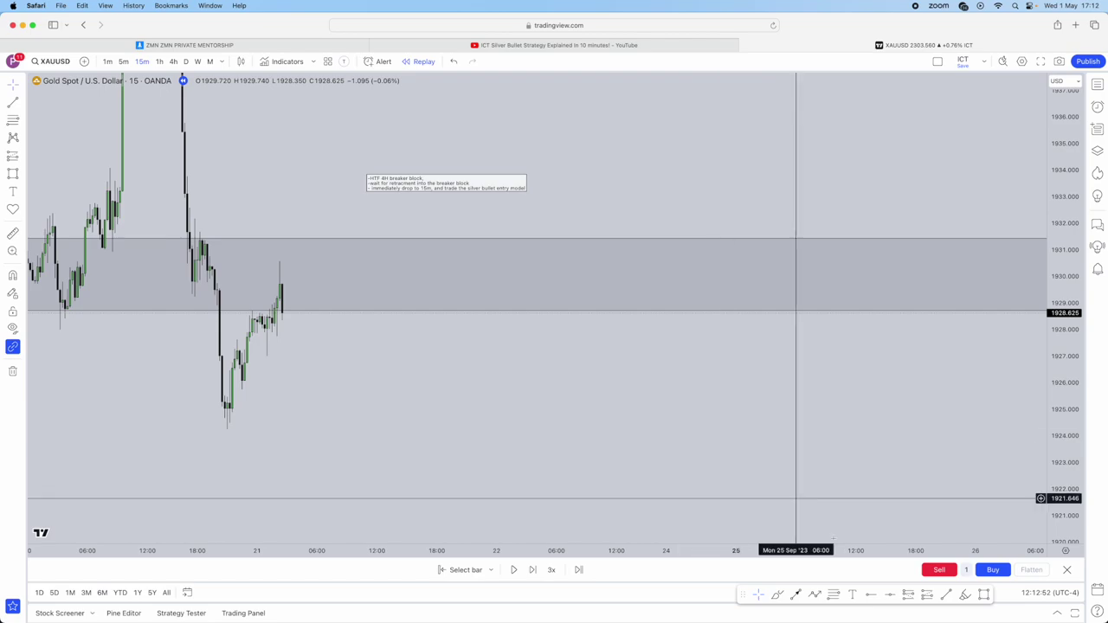
click(259, 308)
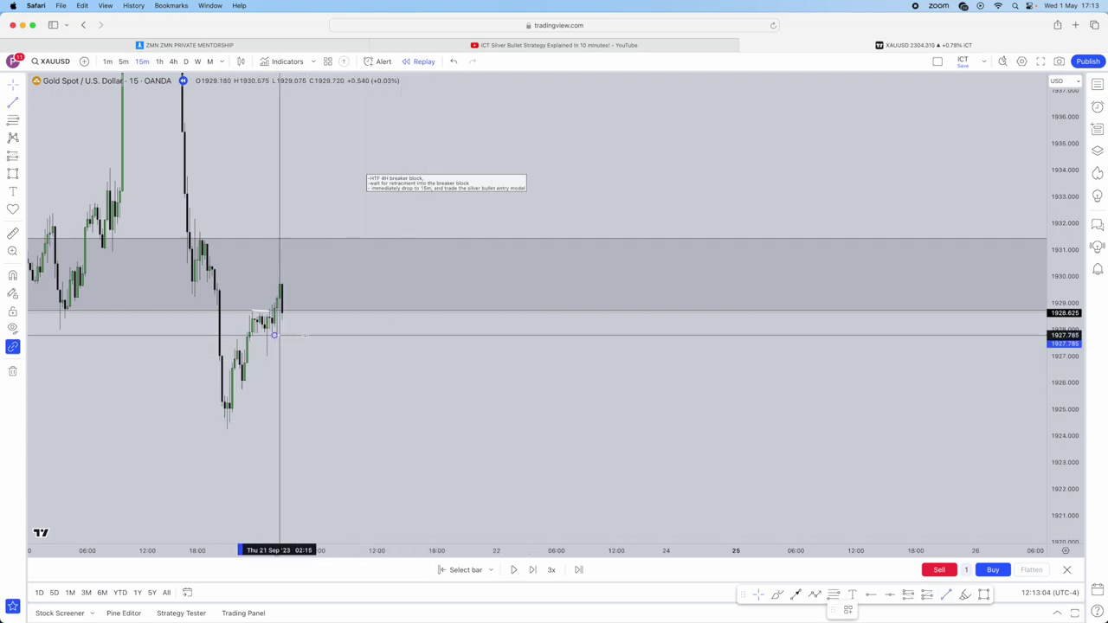
click(354, 336)
click(386, 356)
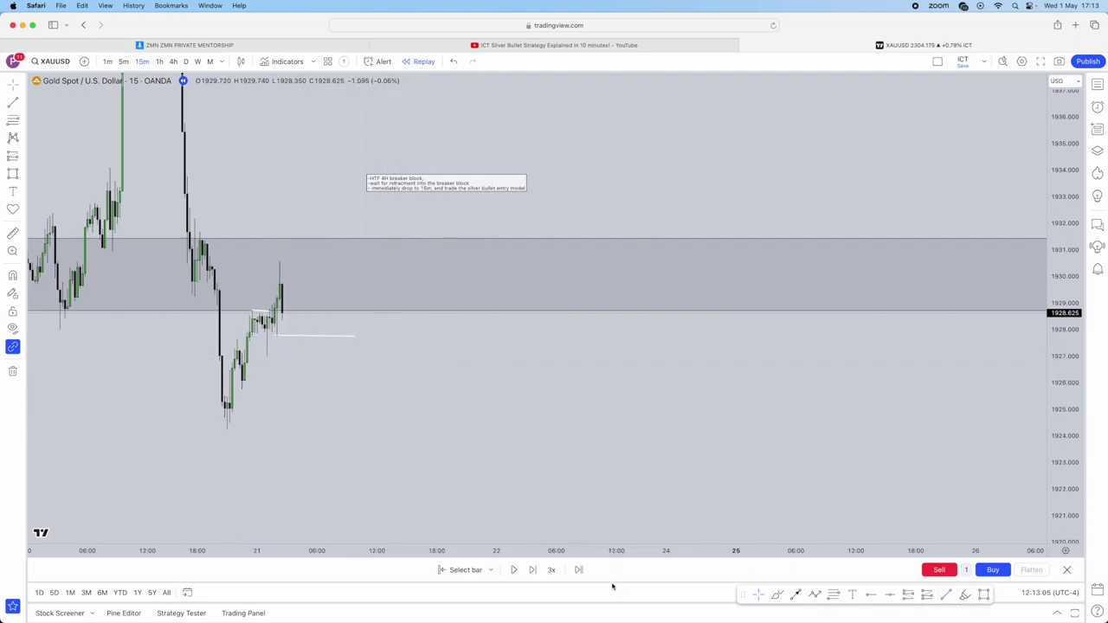
Advance the replay until price breaks below the 1927.8 line, and draw a rectangle over the gap from about 1928.5 to 1927.6.
click(533, 570)
drag(453, 474, 496, 449)
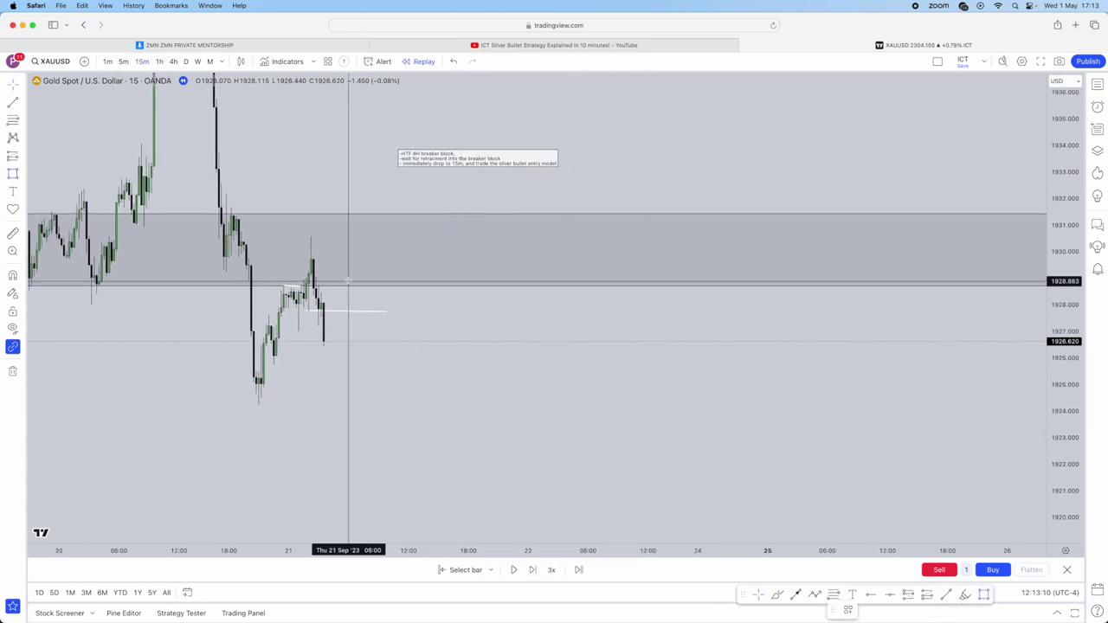
drag(318, 292, 388, 314)
click(379, 363)
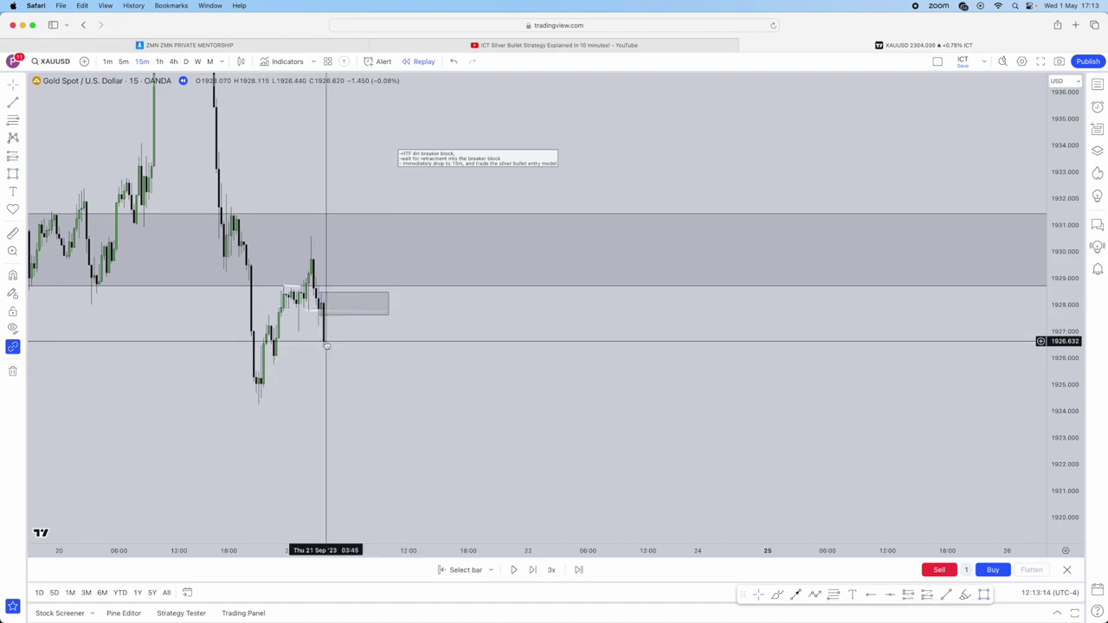
Show the "ICT Silver Bullet Strategy Explained In 10 minutes!" video on YouTube and return to the XAUUSD chart.
click(553, 47)
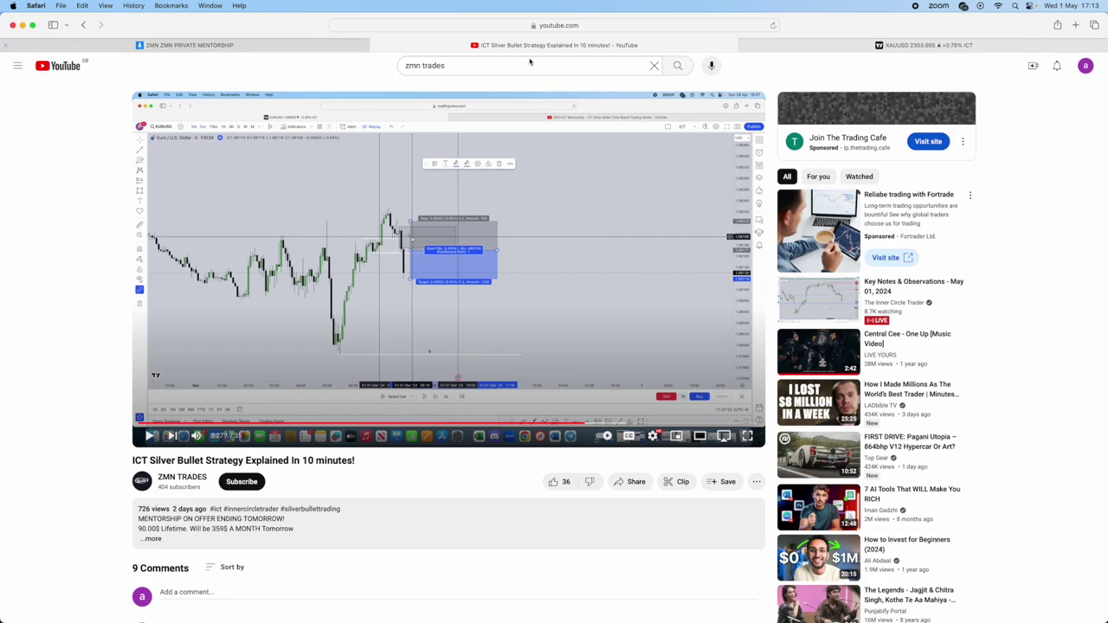
click(922, 45)
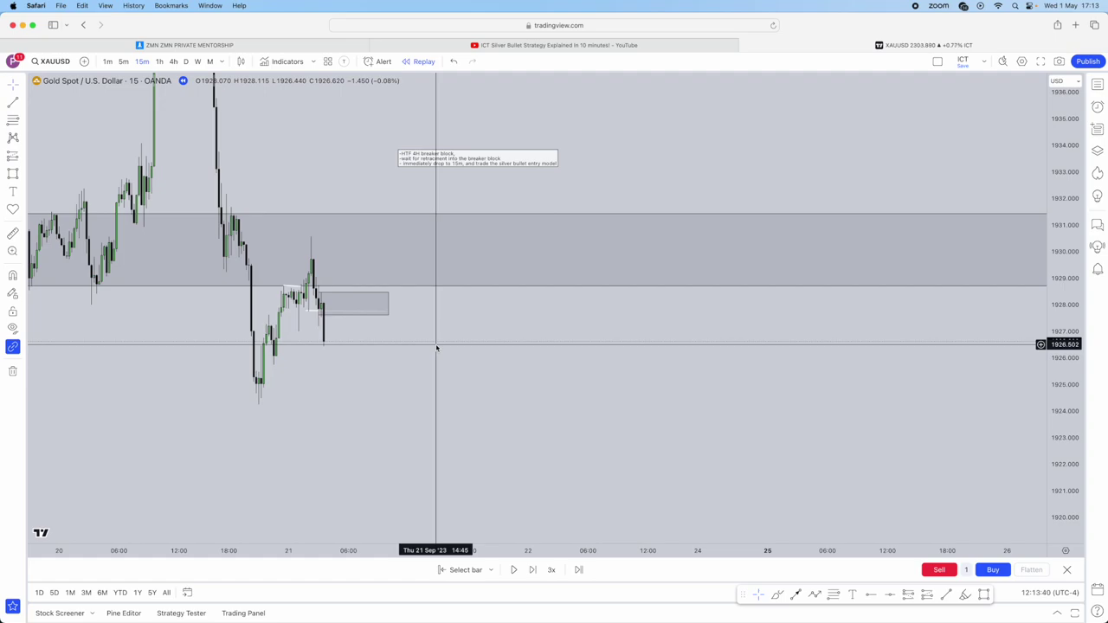
Place a short position after the last candle with entry at 1927.432, stop at 1928.920 and target at 1924.288.
drag(472, 428, 522, 418)
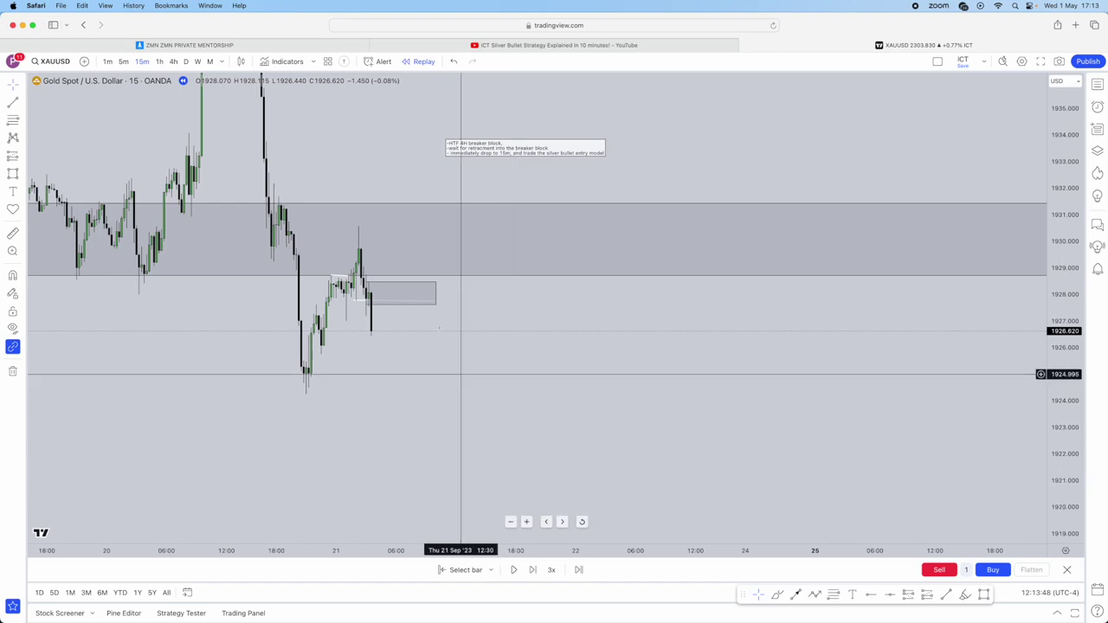
click(23, 156)
click(49, 188)
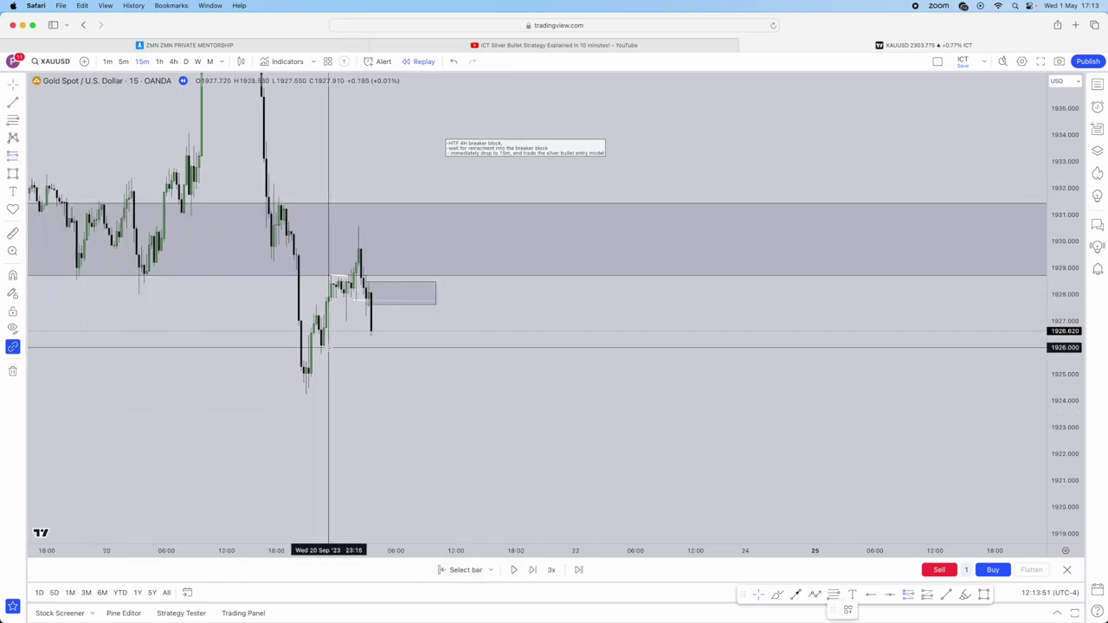
click(377, 312)
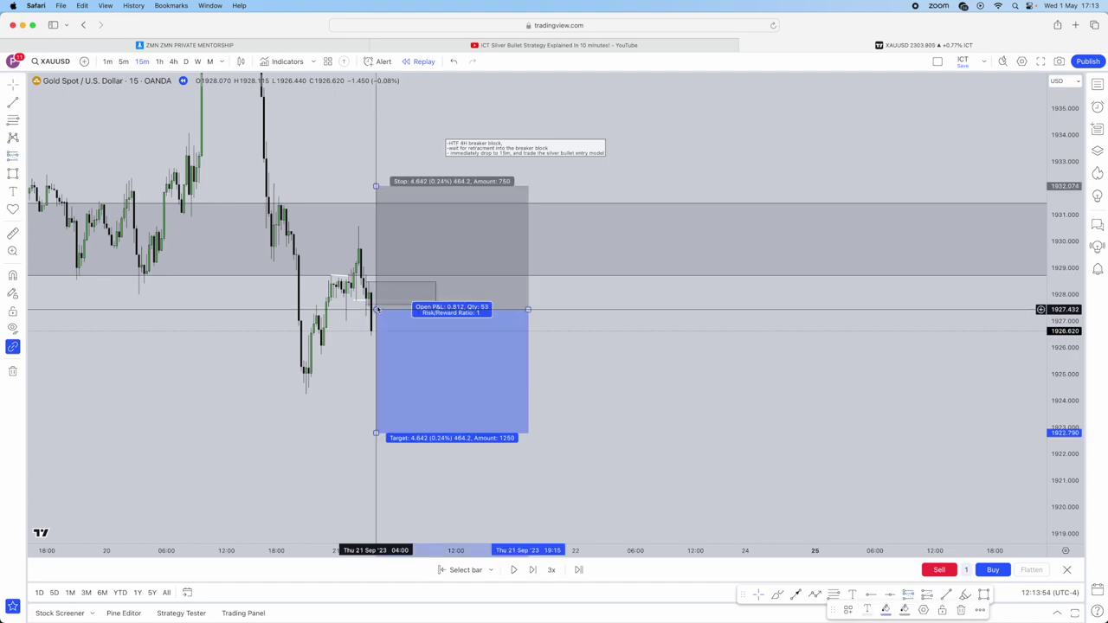
drag(376, 182, 376, 271)
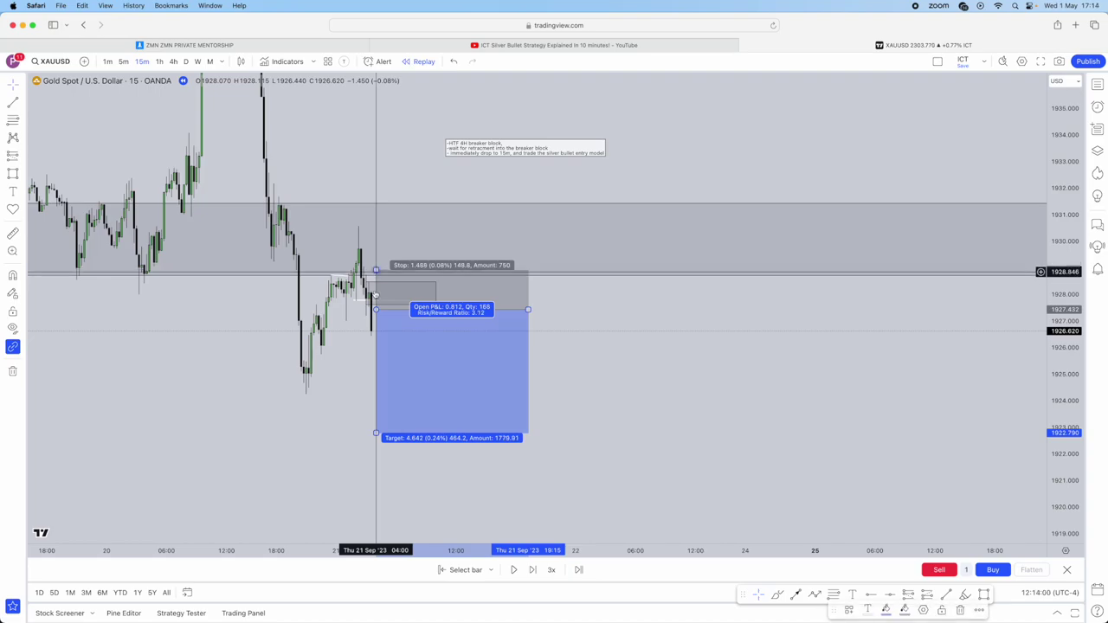
drag(376, 433, 375, 393)
click(373, 426)
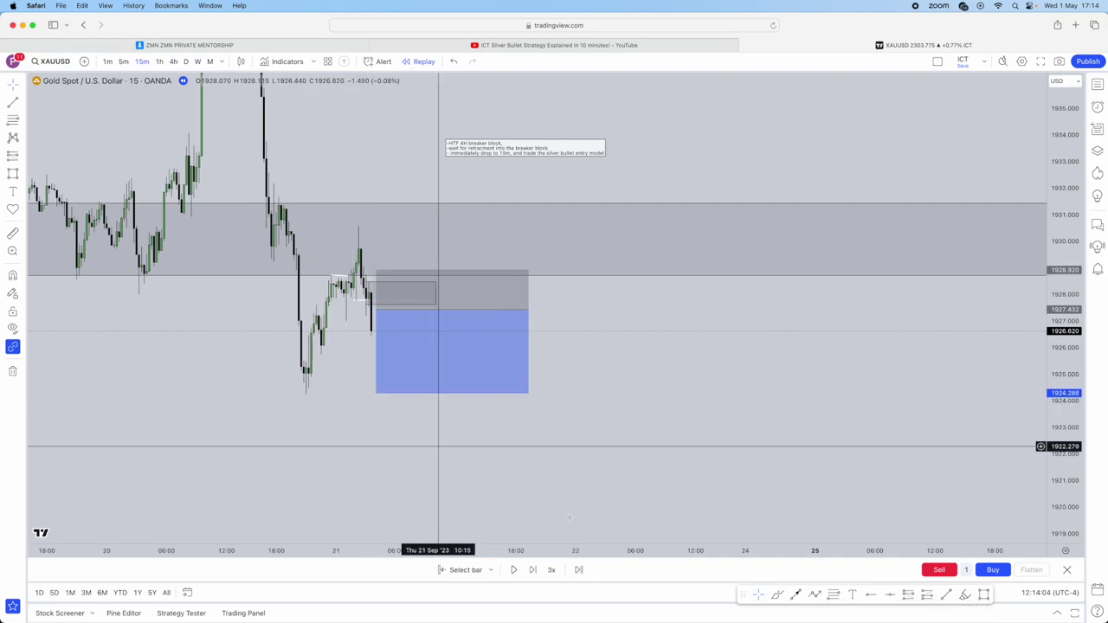
Draw a trend line from the 20 Sep 20:45 swing low at about 1924.23 to 21 Sep 18:45 and apply a saved template.
click(942, 594)
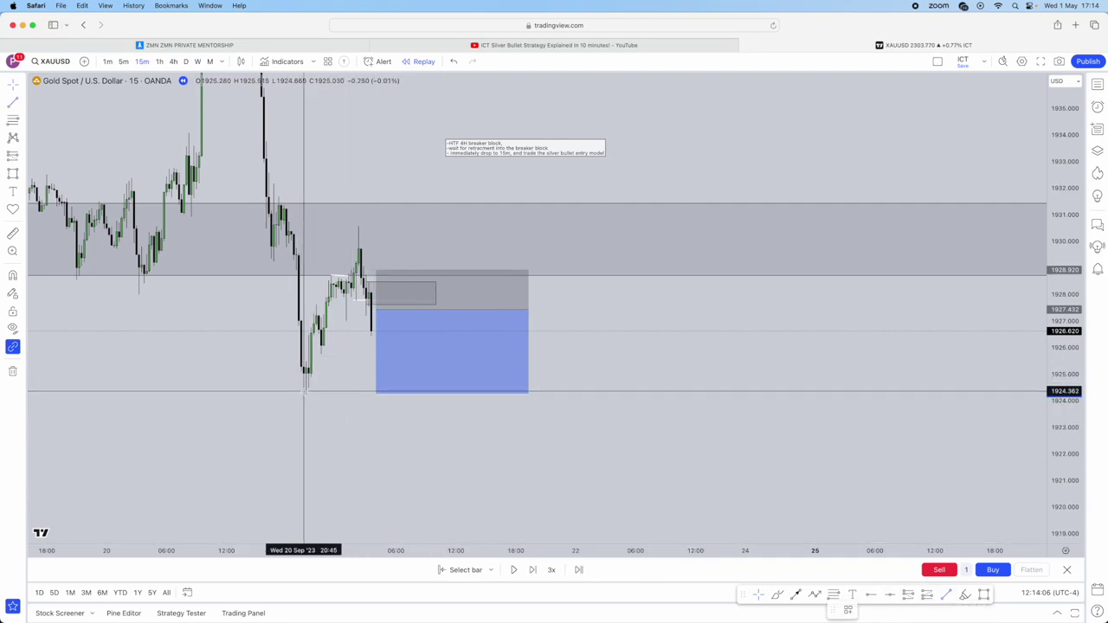
click(303, 394)
click(524, 394)
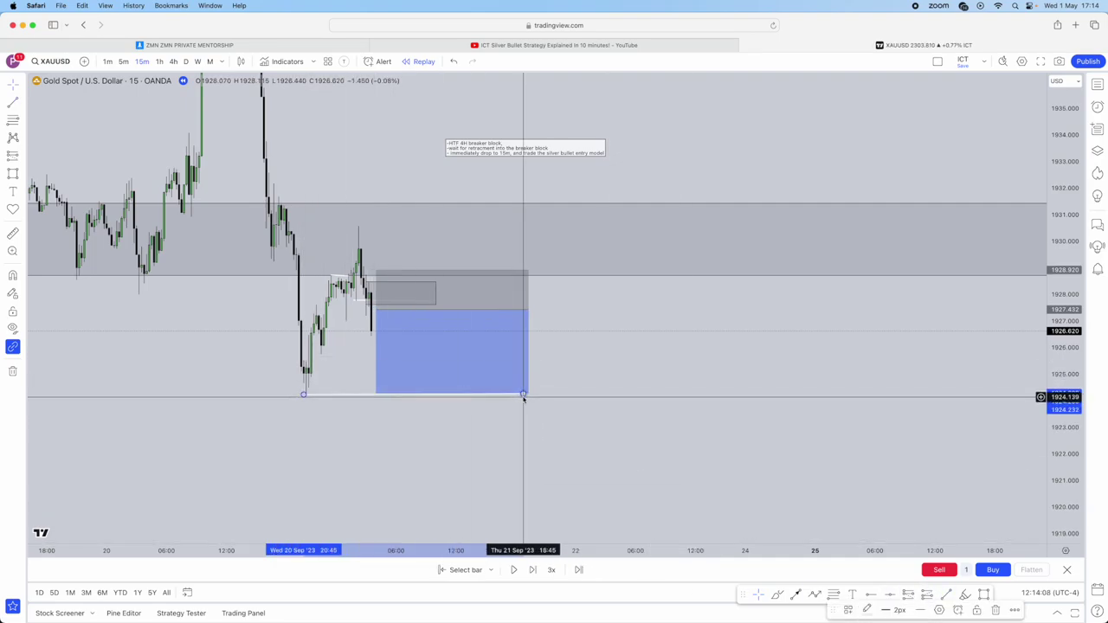
double_click(440, 395)
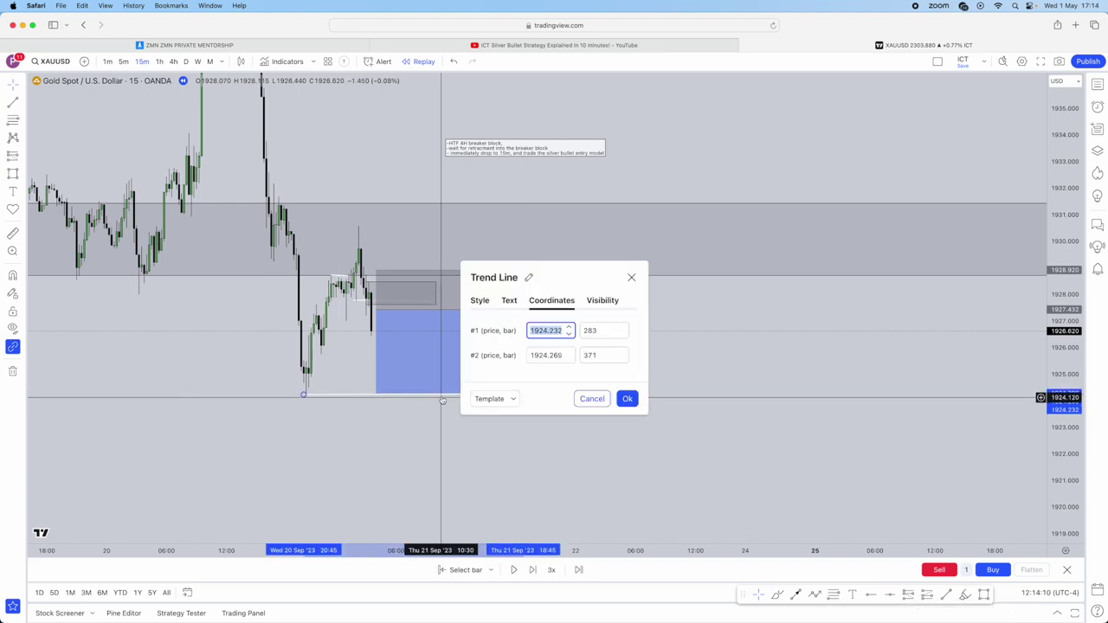
click(494, 398)
click(490, 460)
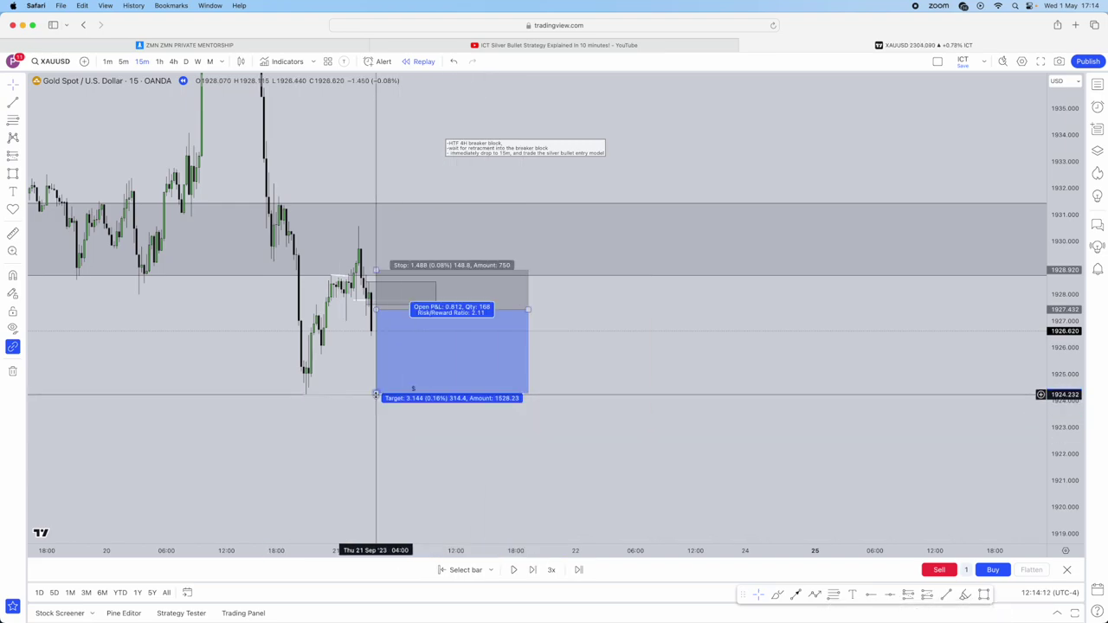
Lower the short position's target to 1924.158 and play the replay forward until price drops through the target.
drag(375, 394, 376, 397)
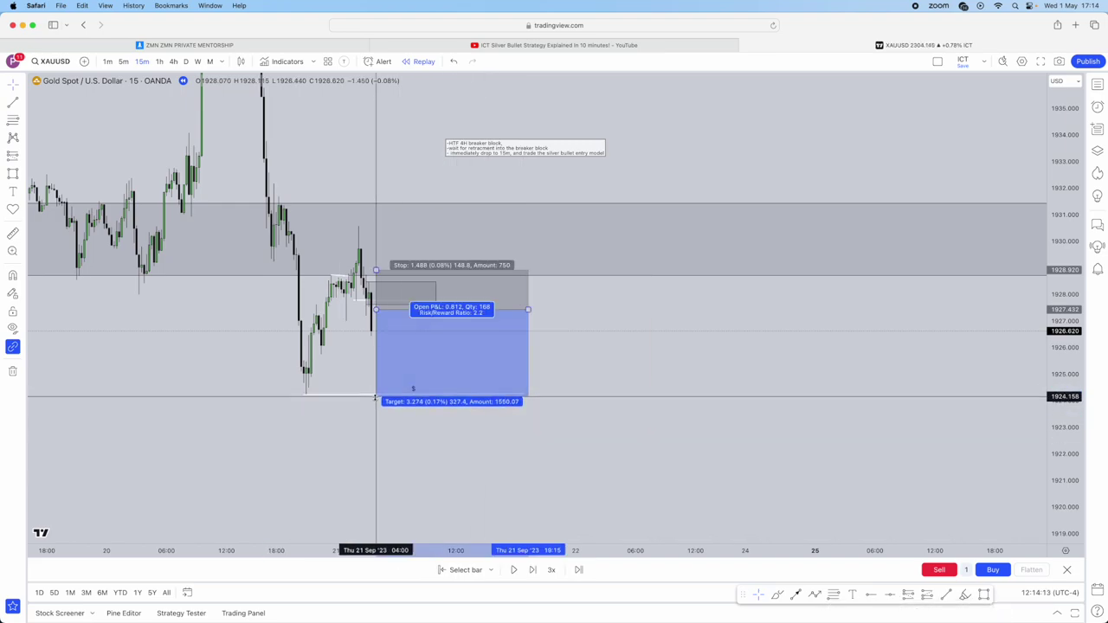
click(530, 570)
click(530, 569)
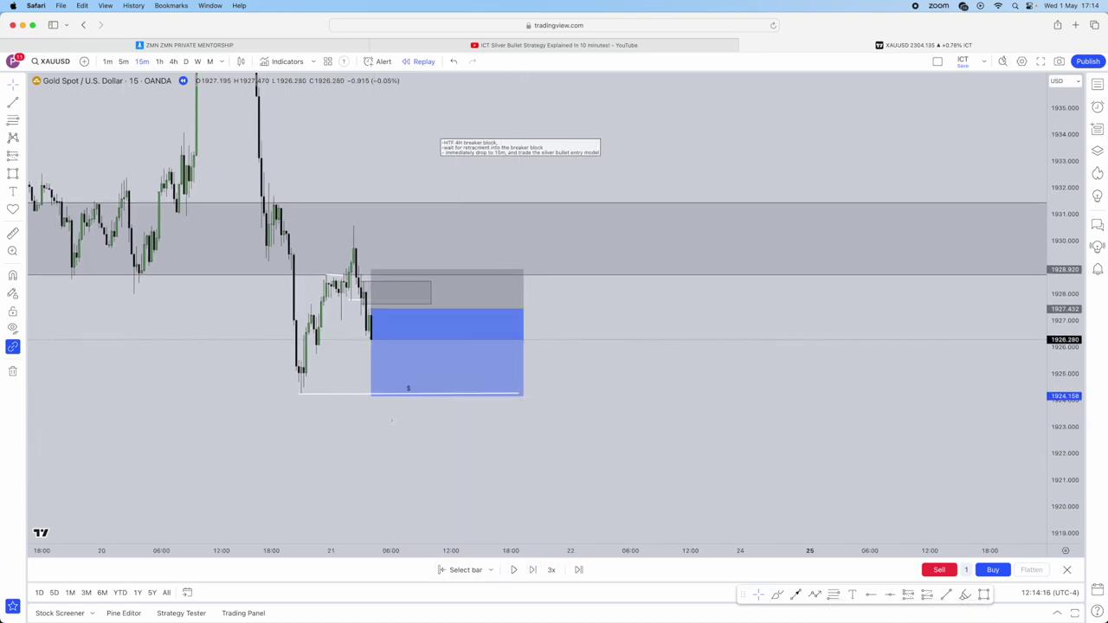
click(512, 570)
click(512, 569)
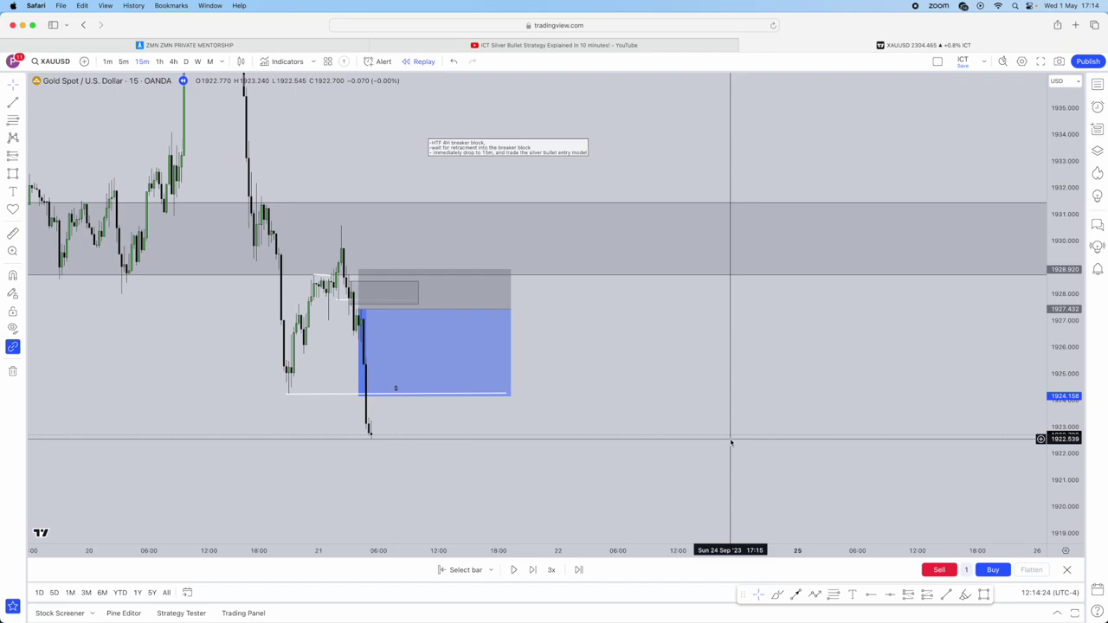
Refer back to the silver bullet strategy video on YouTube, and go back to the XAUUSD chart.
click(508, 43)
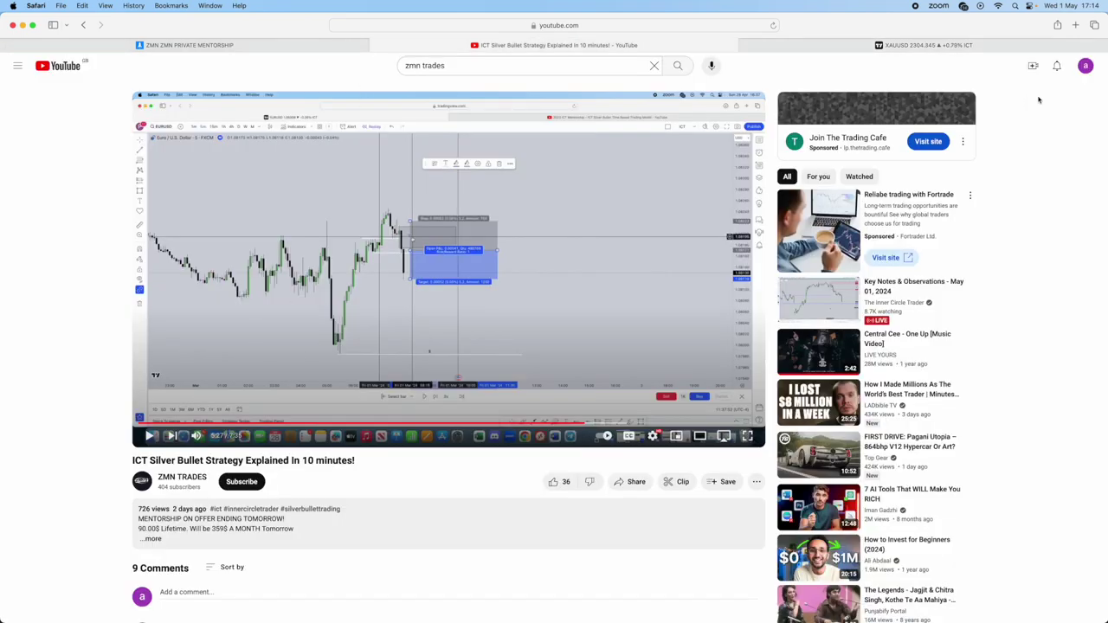
click(970, 46)
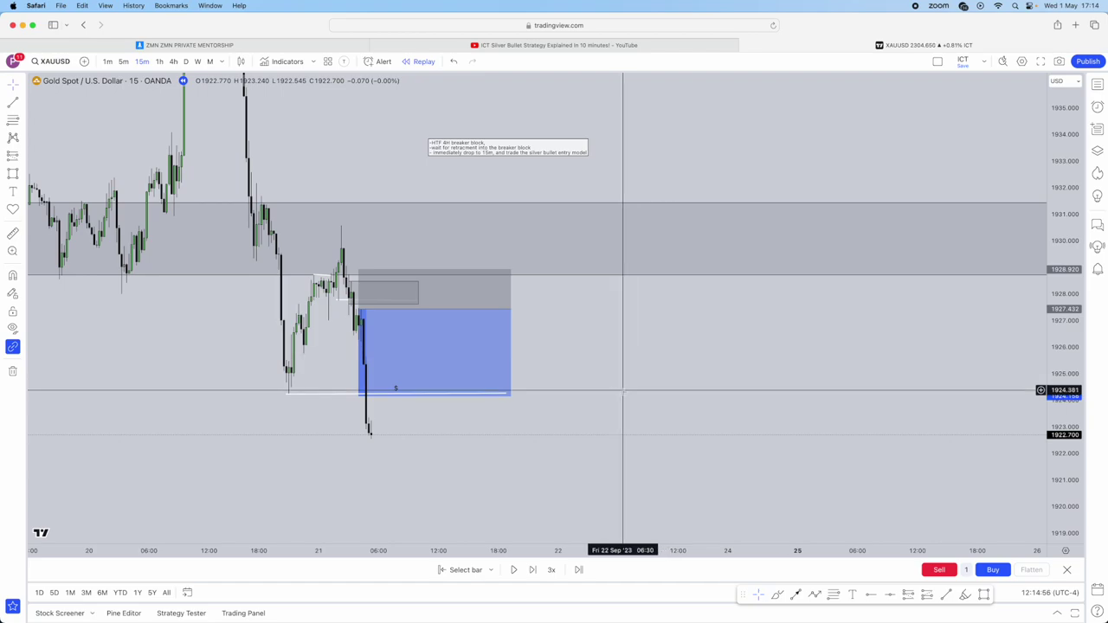
drag(0, 121, 2, 83)
key(super+Tab)
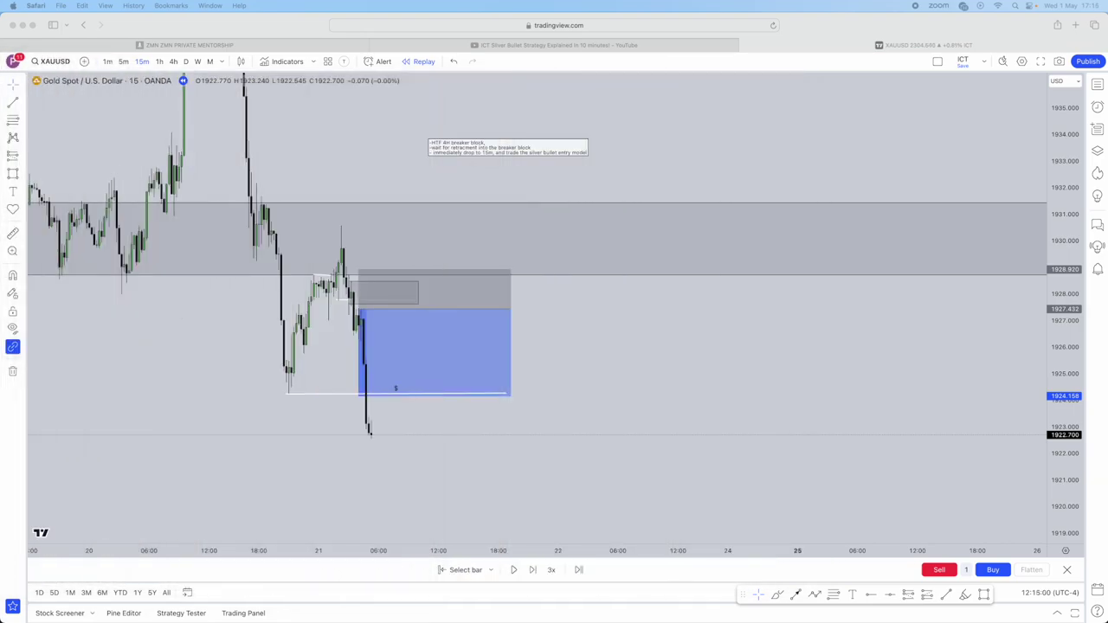
Present the ZMN mentorship page, highlighting the limited-time offer line and the list of benefits, and return to the XAUUSD chart.
click(259, 45)
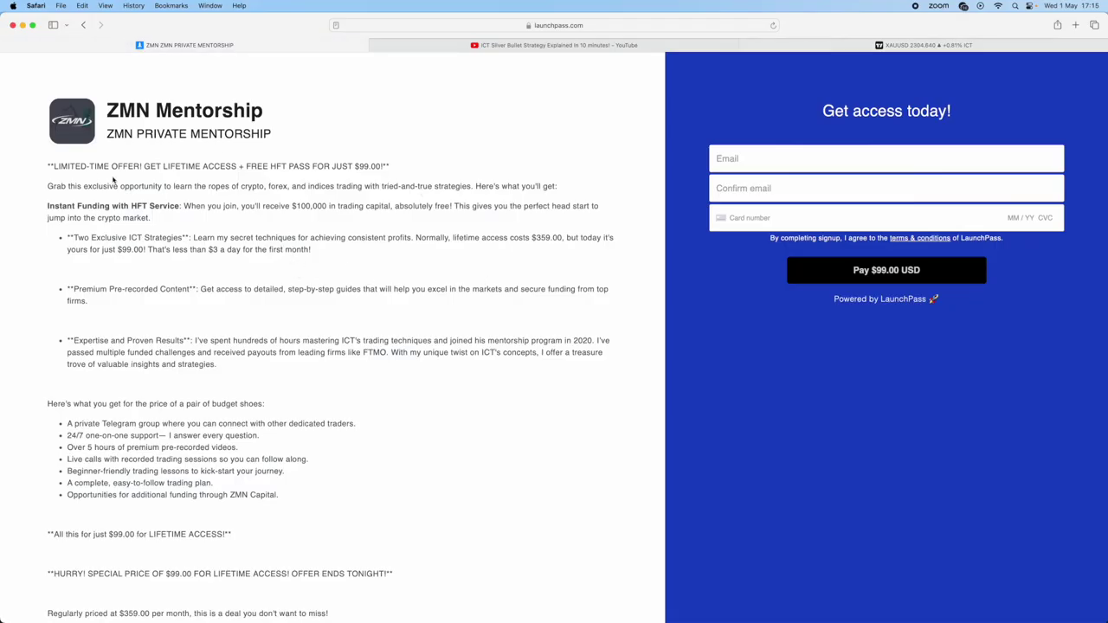
drag(44, 169, 454, 161)
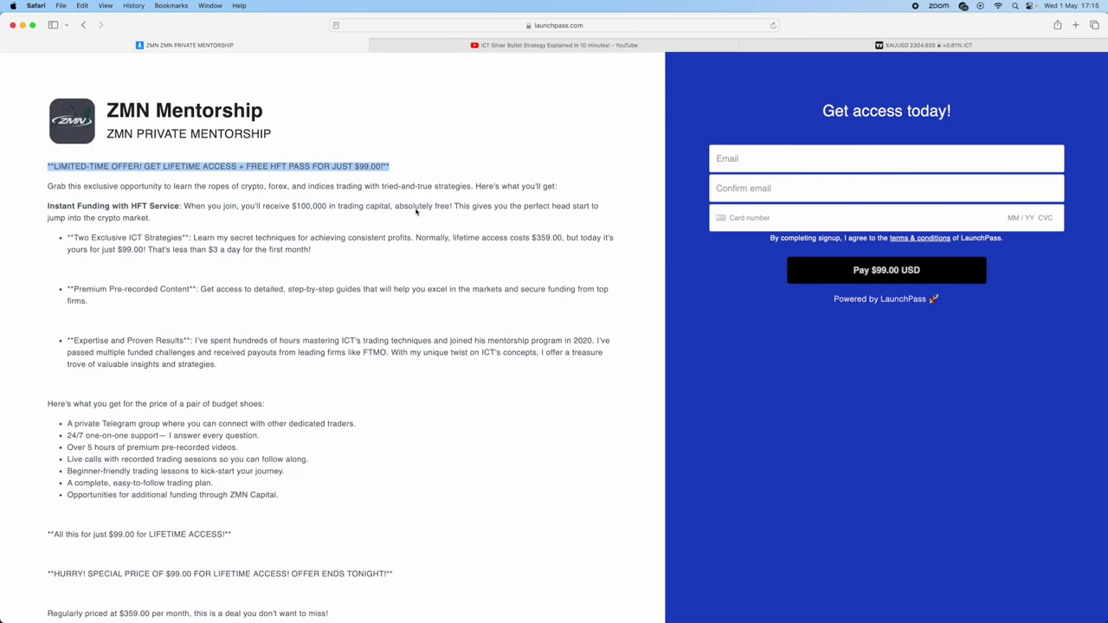
scroll(416, 211, down, 3)
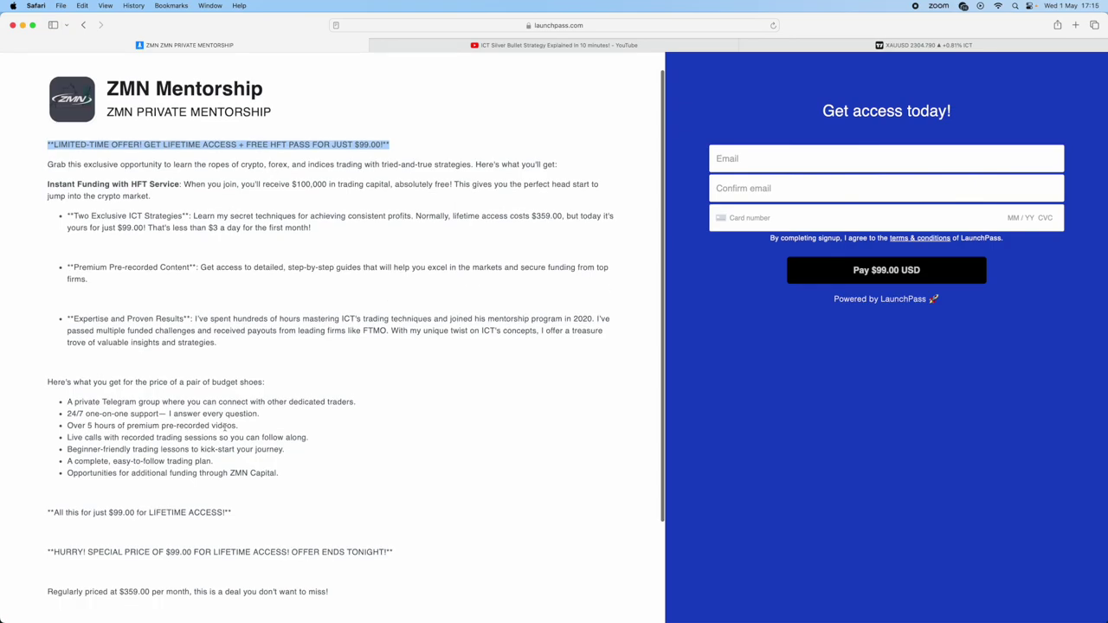
drag(67, 354, 367, 431)
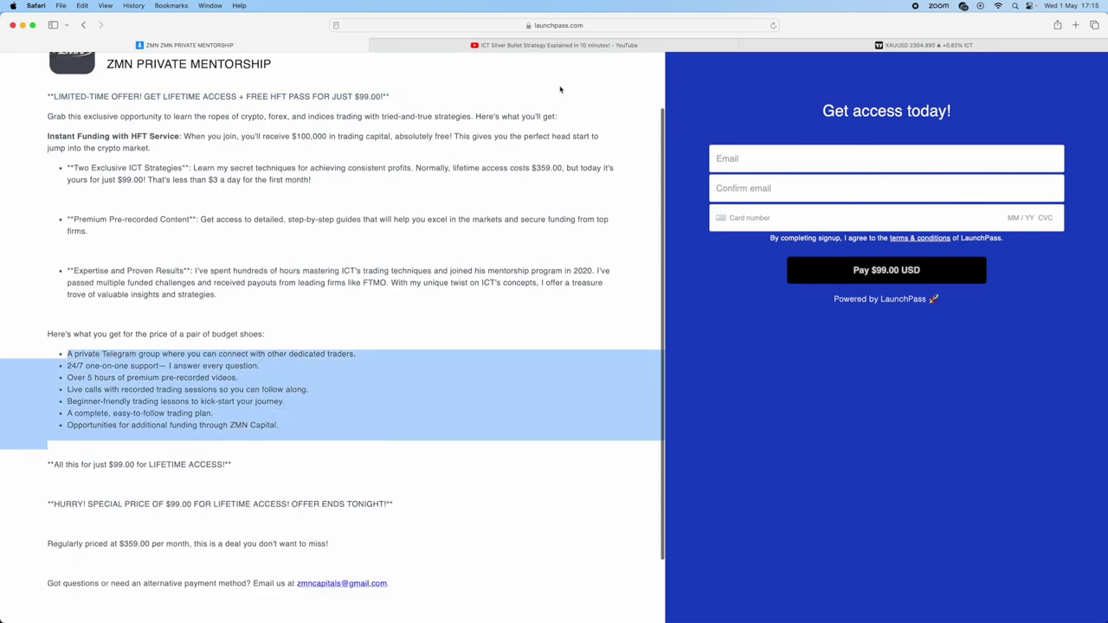
click(904, 48)
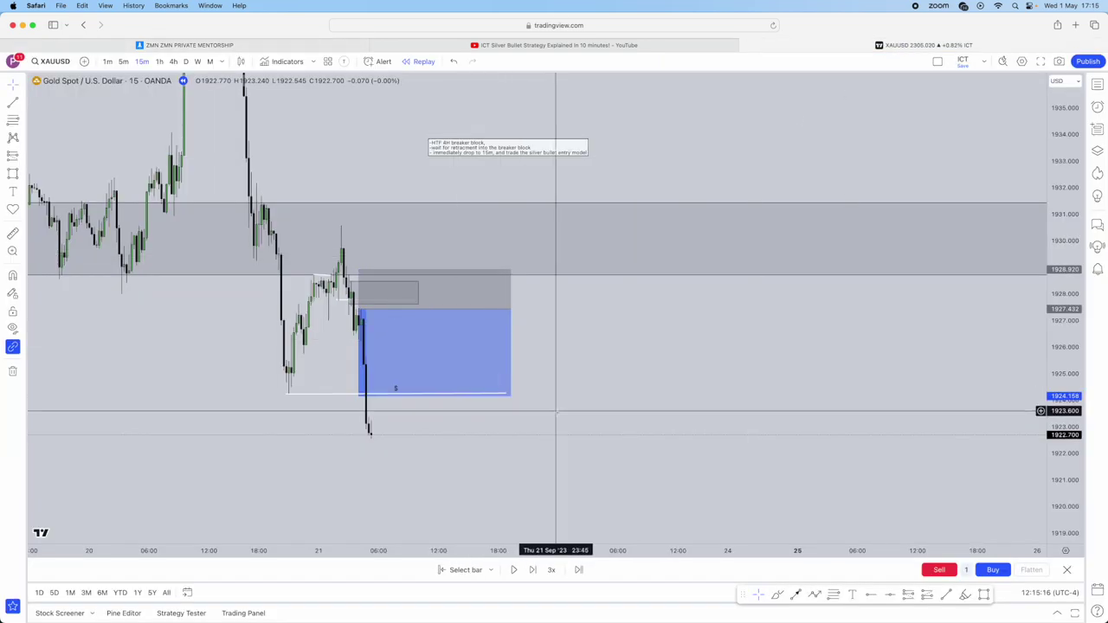